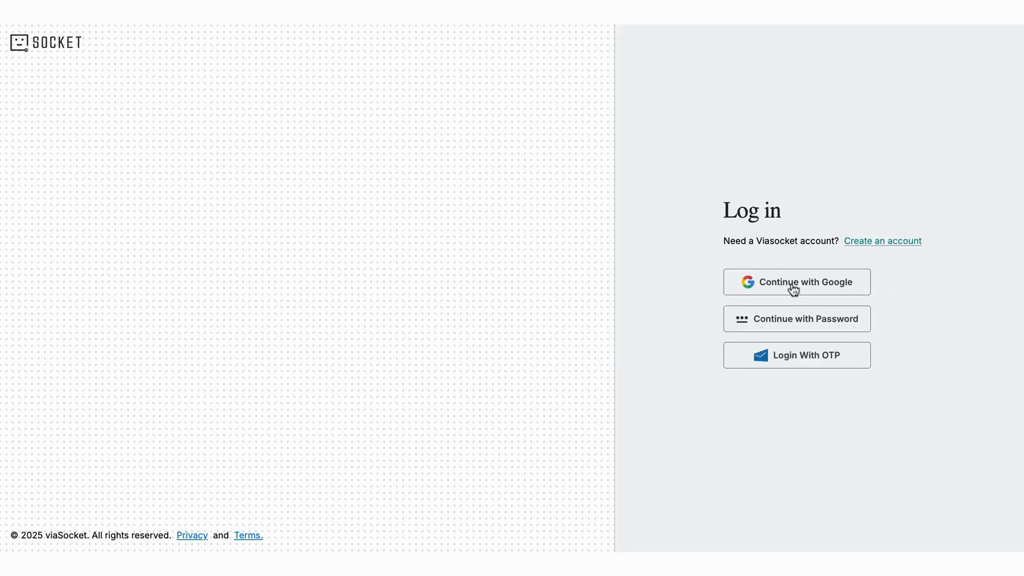
# Sign in with the first Google account and scroll through the Select a Workspace list.
pyautogui.click(793, 289)
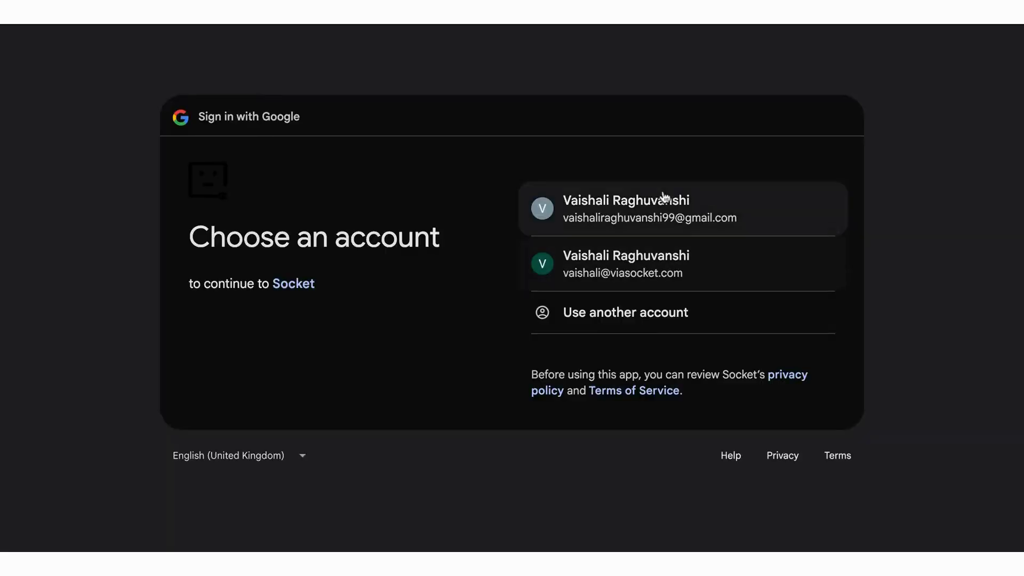
pyautogui.click(637, 216)
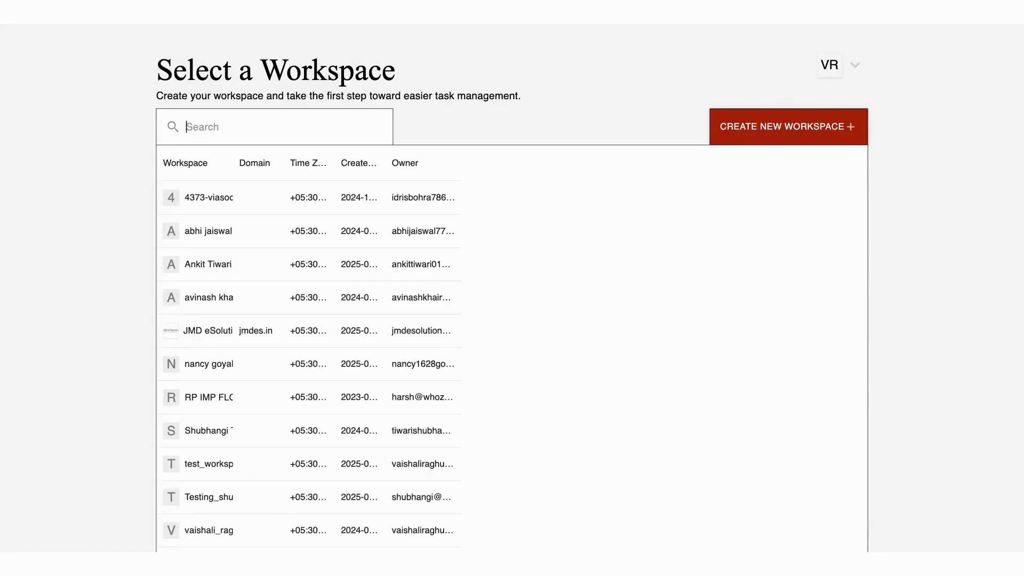
pyautogui.scroll(-1, 319, 291)
pyautogui.scroll(-2, 319, 292)
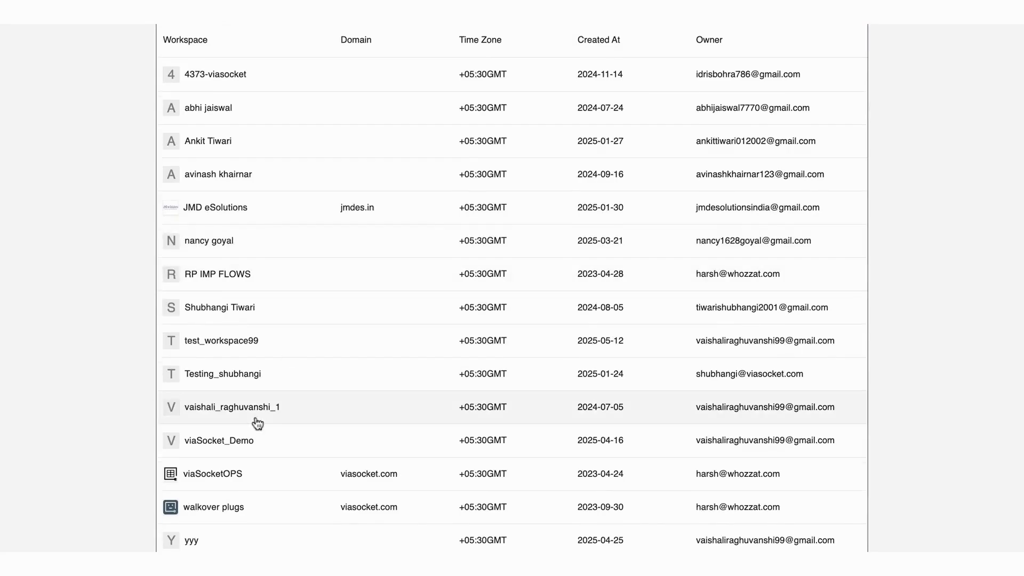
pyautogui.scroll(-1, 259, 411)
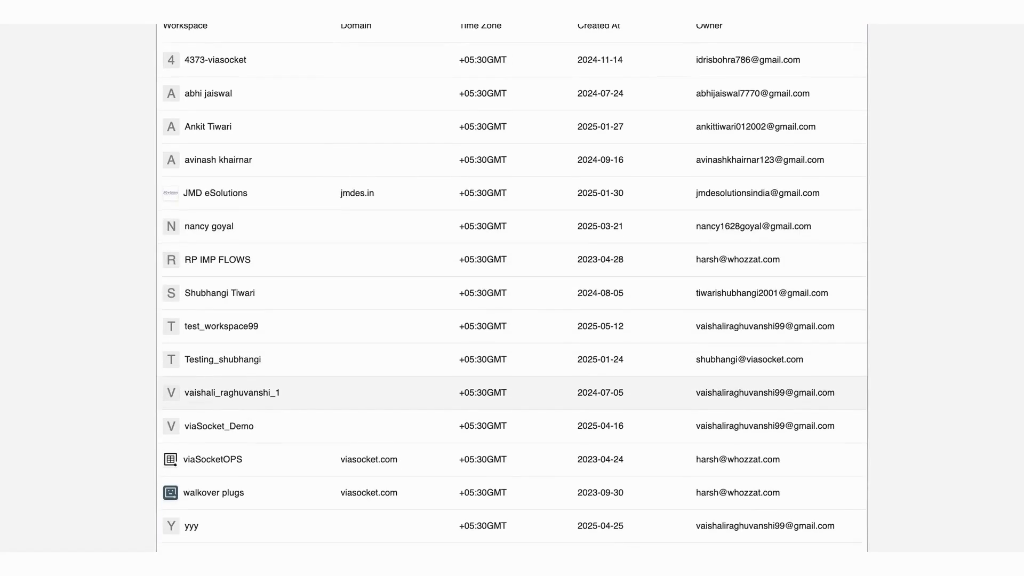
# In test_workspace99, ask the AI to send a thank-you mail on each Typeform submission, then apply its flow.
pyautogui.click(258, 336)
pyautogui.write('workflow')
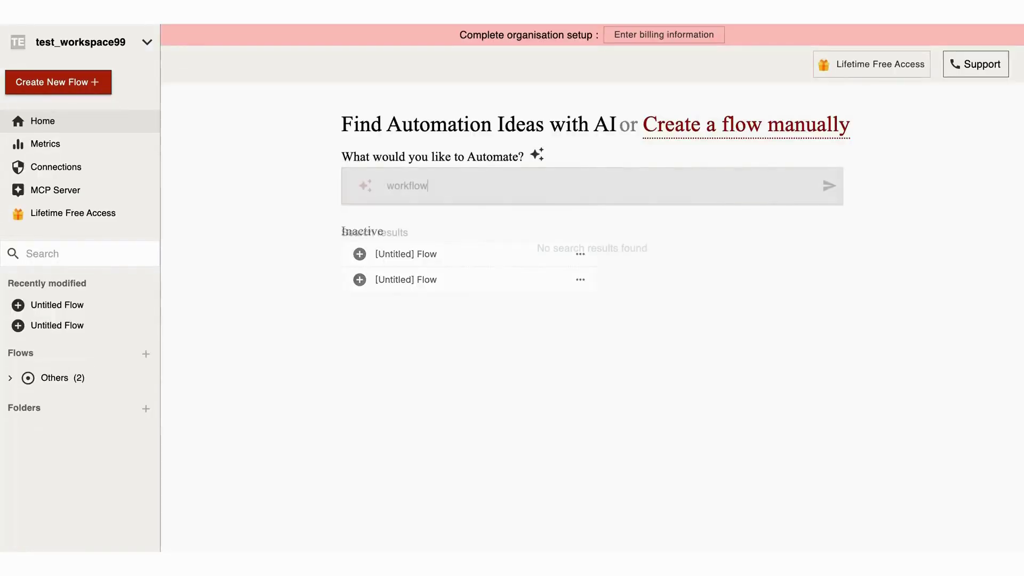
pyautogui.write(' in')
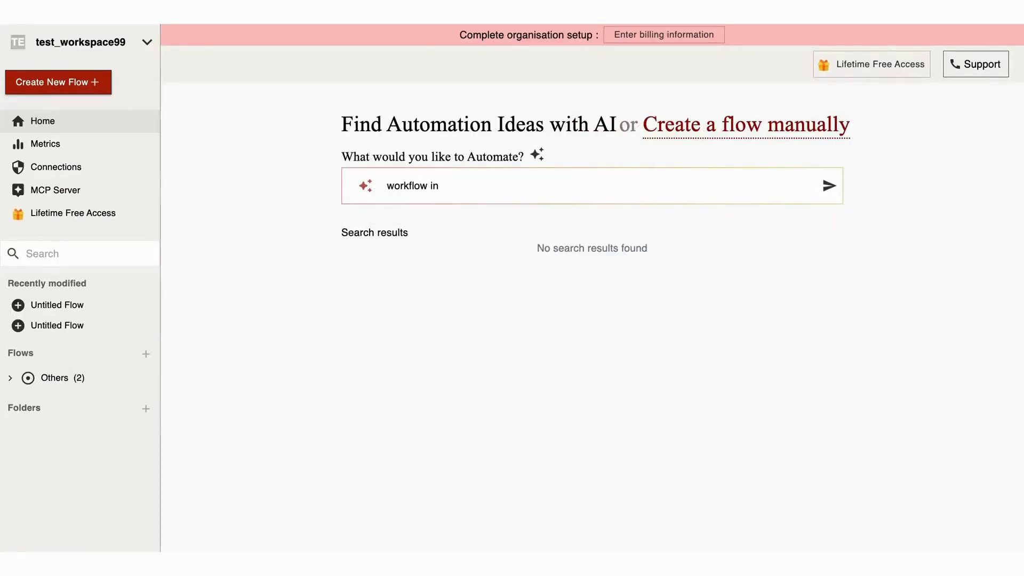
pyautogui.press('BackSpace')
pyautogui.press('BackSpace')
pyautogui.press('BackSpace')
pyautogui.press('BackSpace')
pyautogui.press('BackSpace')
pyautogui.press('BackSpace')
pyautogui.press('BackSpace')
pyautogui.press('BackSpace')
pyautogui.press('BackSpace')
pyautogui.press('BackSpace')
pyautogui.press('BackSpace')
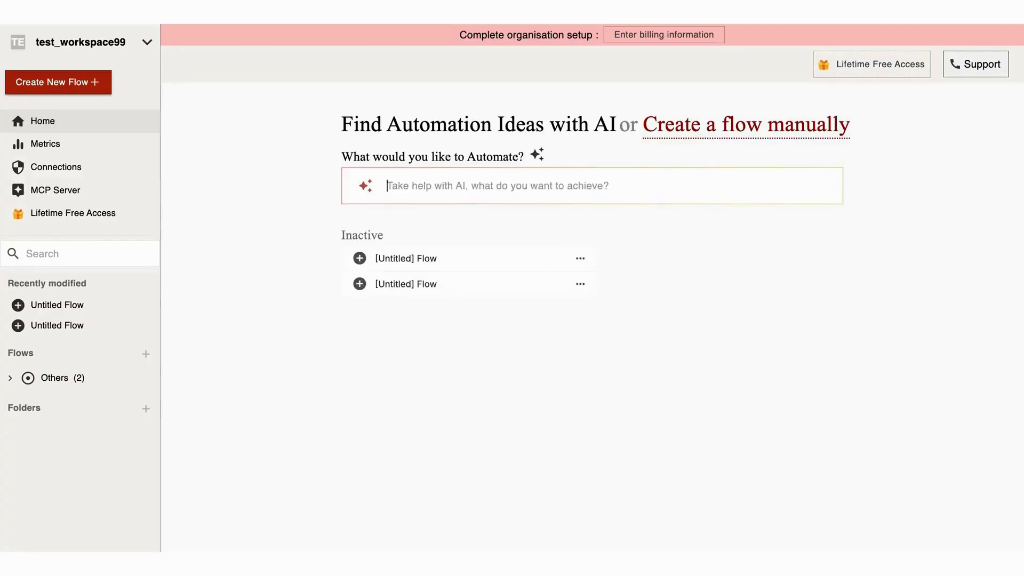
pyautogui.write('whene')
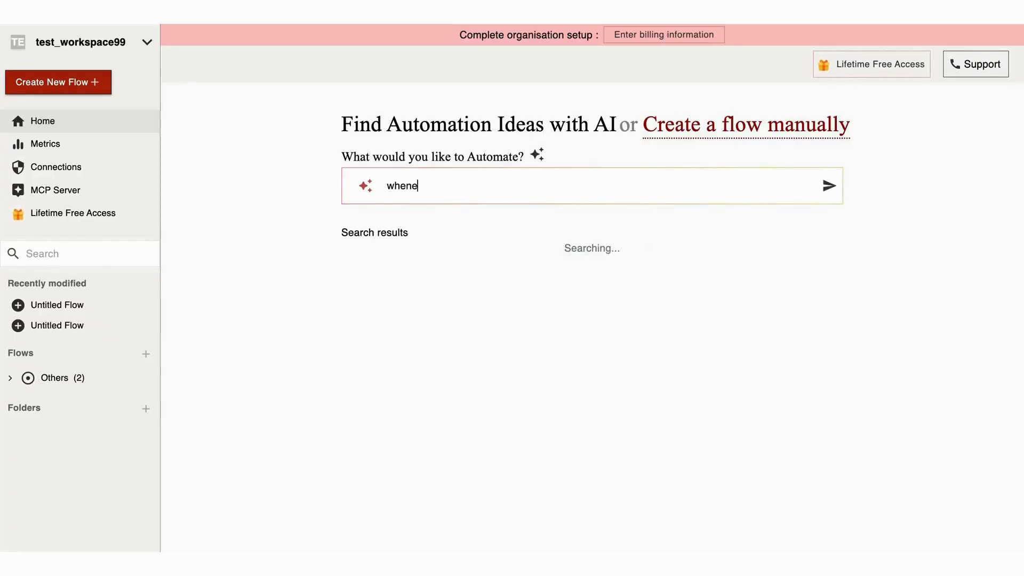
pyautogui.write('ver new form submitted via')
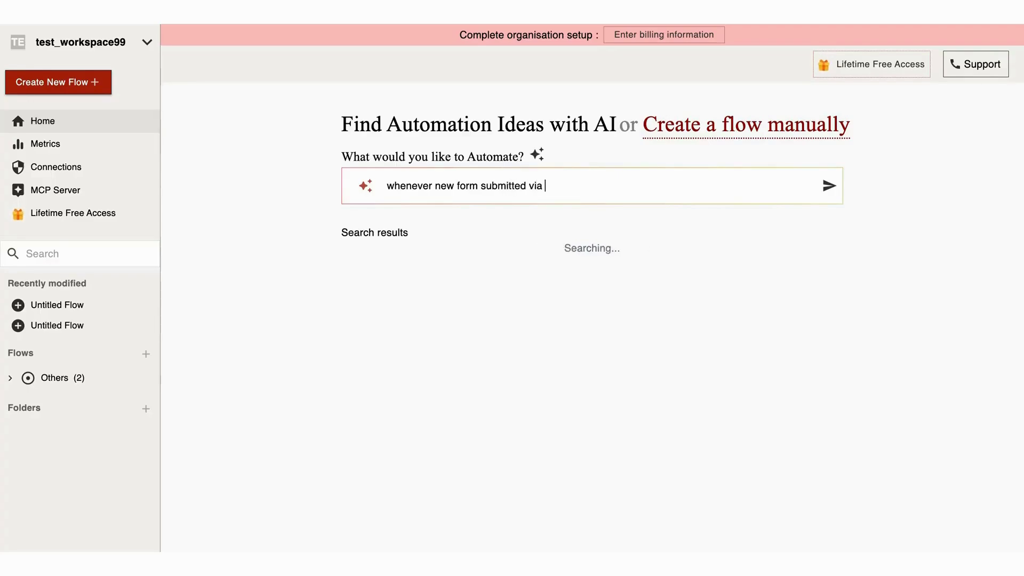
pyautogui.write(' typeform send a than')
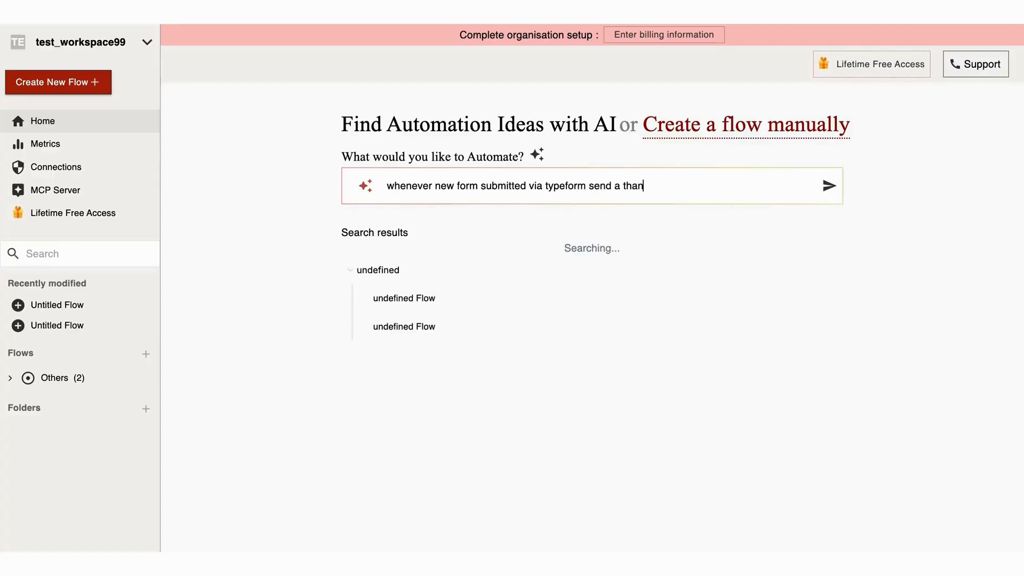
pyautogui.write('kyou mai')
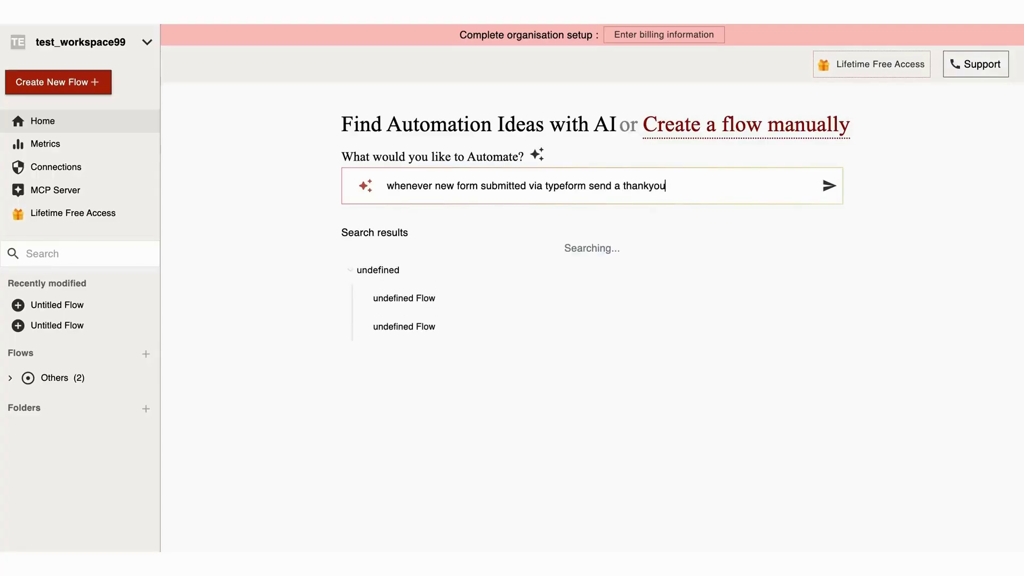
pyautogui.write('n')
pyautogui.press('BackSpace')
pyautogui.press('BackSpace')
pyautogui.write('l.')
pyautogui.press('Return')
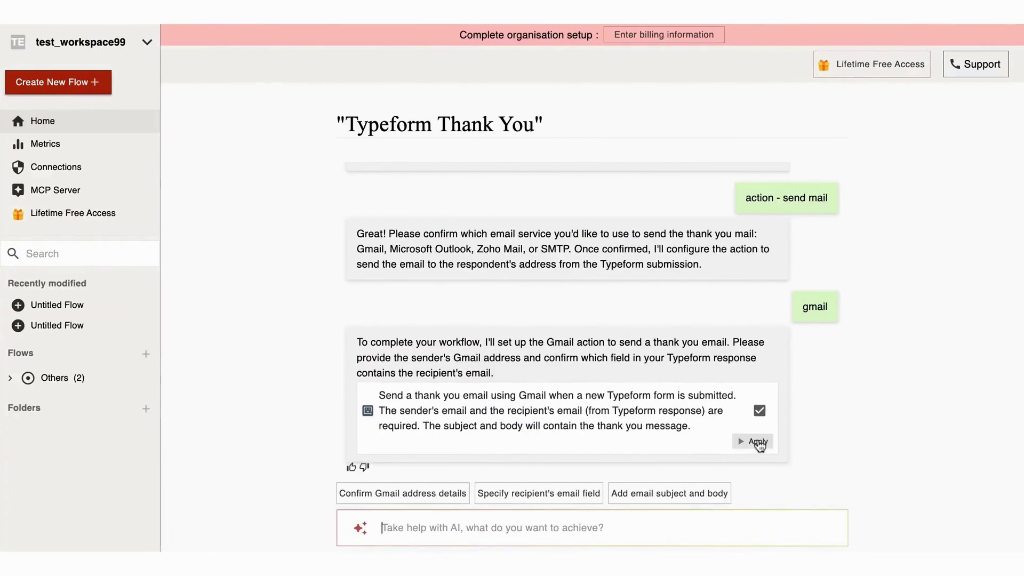
pyautogui.click(758, 443)
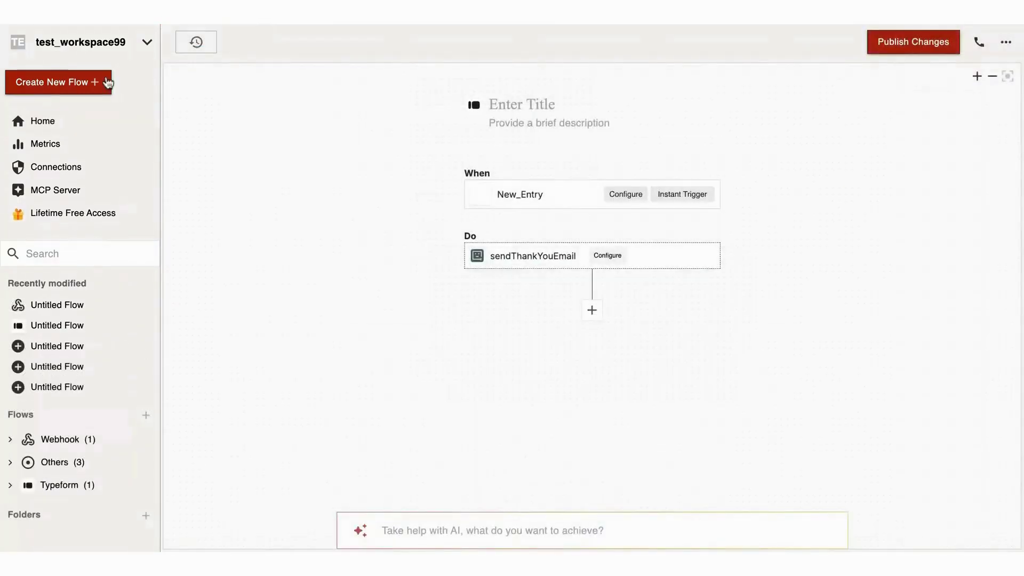
# Create a blank flow and open the trigger picker, browsing Explore Apps before returning to the main choices.
pyautogui.click(82, 83)
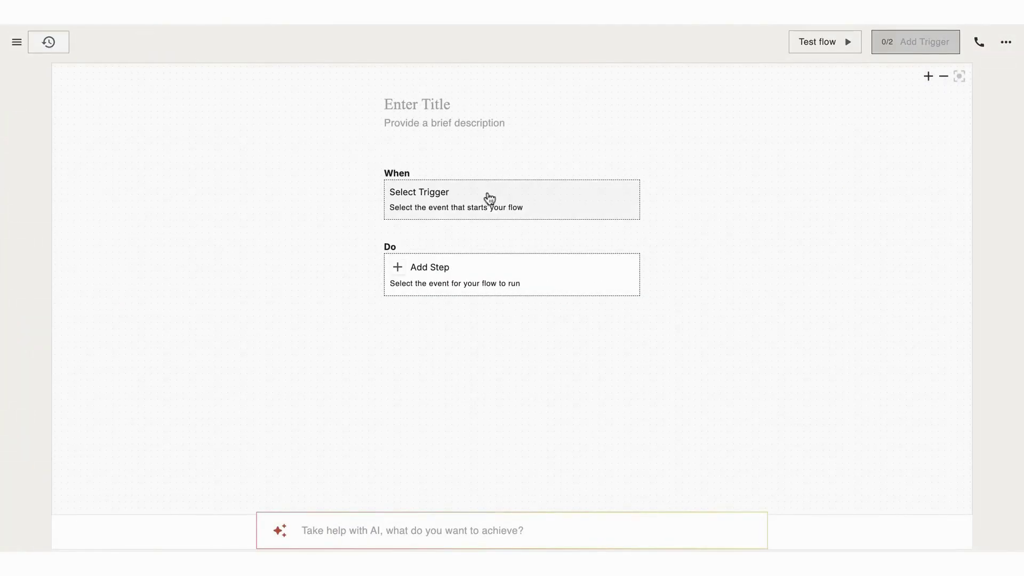
pyautogui.click(488, 199)
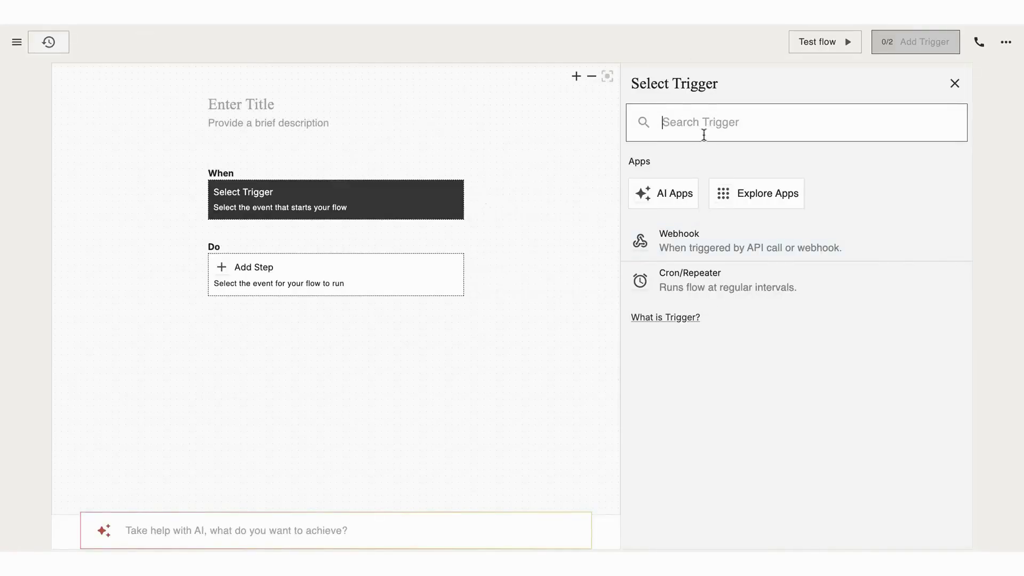
pyautogui.click(770, 197)
pyautogui.scroll(-6, 766, 375)
pyautogui.scroll(-15, 766, 375)
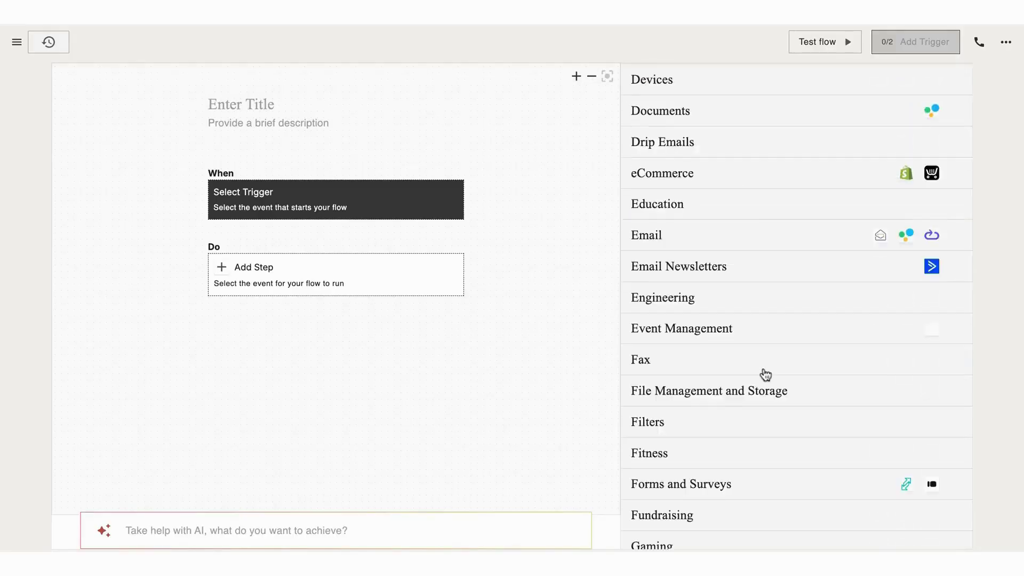
pyautogui.scroll(10, 766, 375)
pyautogui.scroll(8, 766, 375)
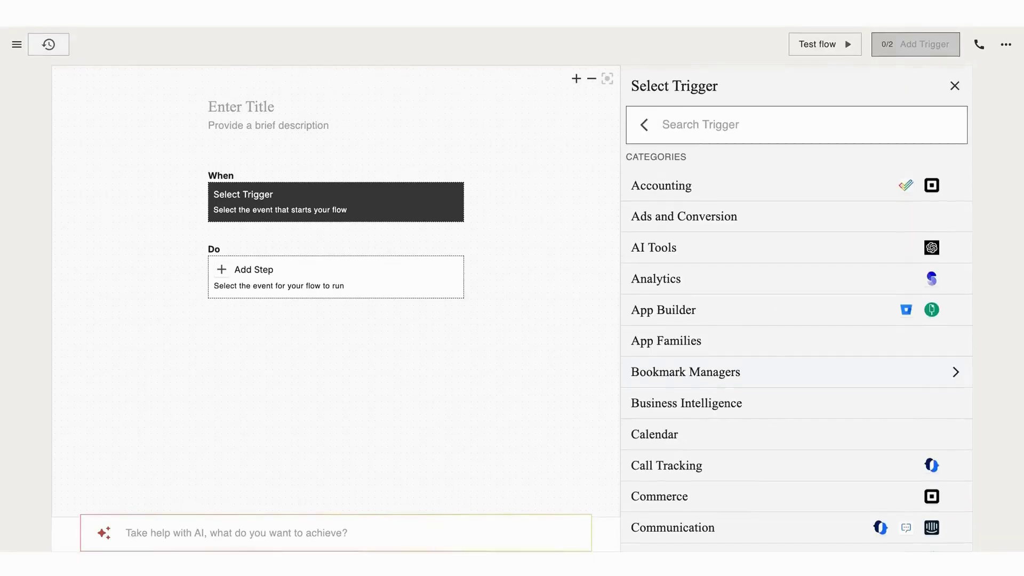
pyautogui.click(643, 127)
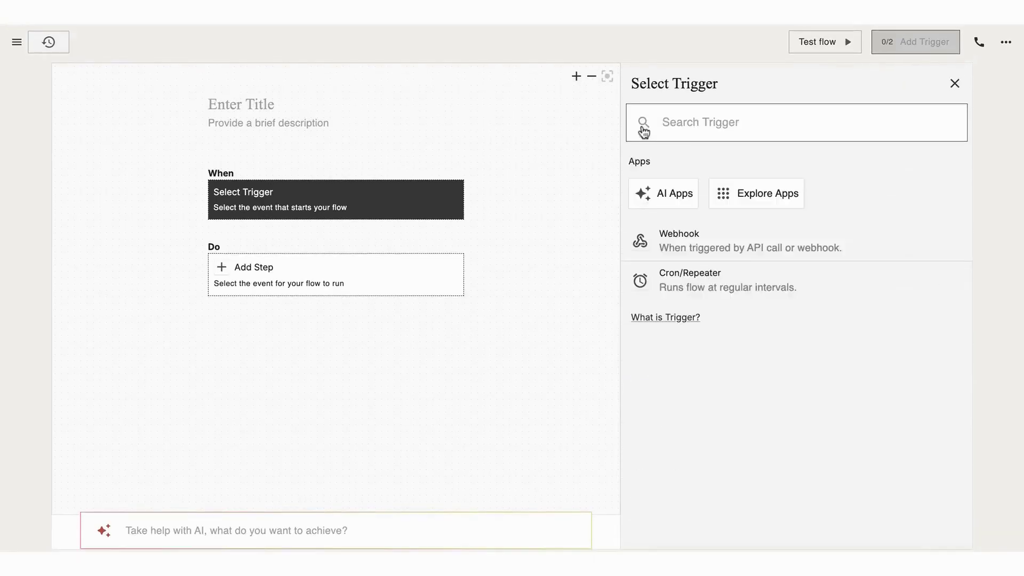
# Set Webhook as the flow's trigger and browse the AI Apps for a first step.
pyautogui.click(688, 240)
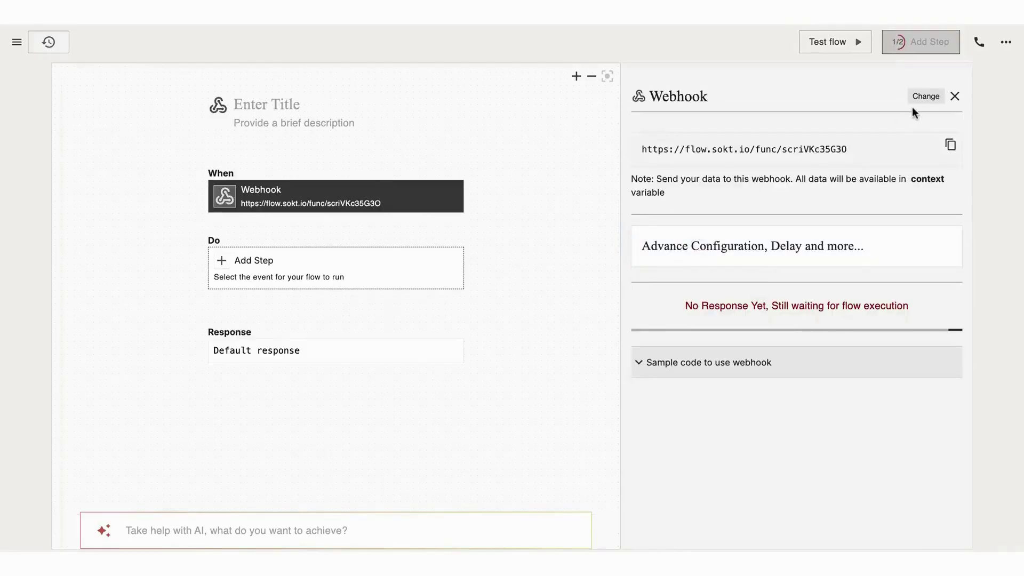
pyautogui.click(955, 97)
pyautogui.click(471, 270)
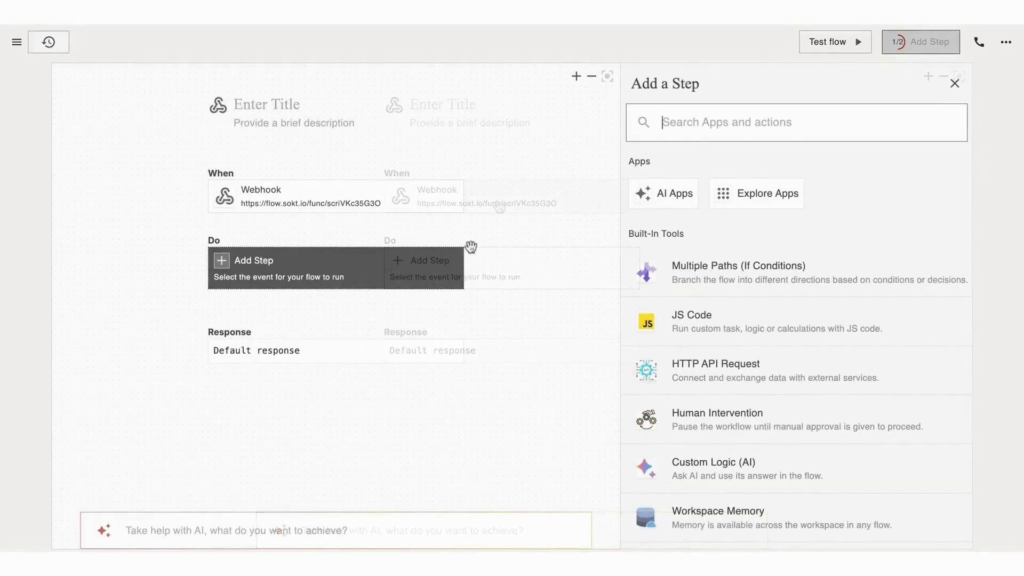
pyautogui.click(656, 206)
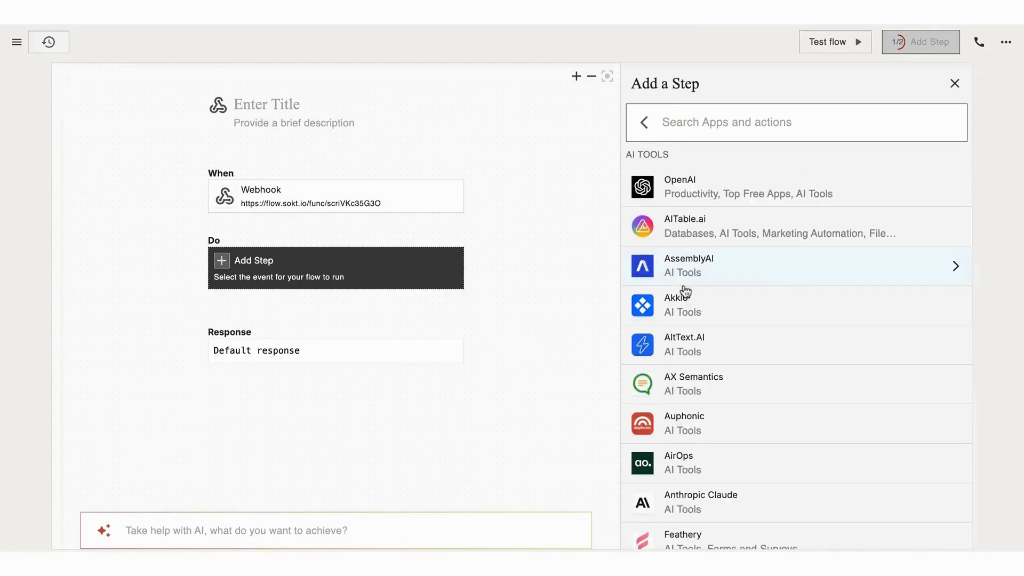
pyautogui.scroll(-5, 667, 376)
pyautogui.scroll(-2, 667, 320)
pyautogui.scroll(10, 662, 224)
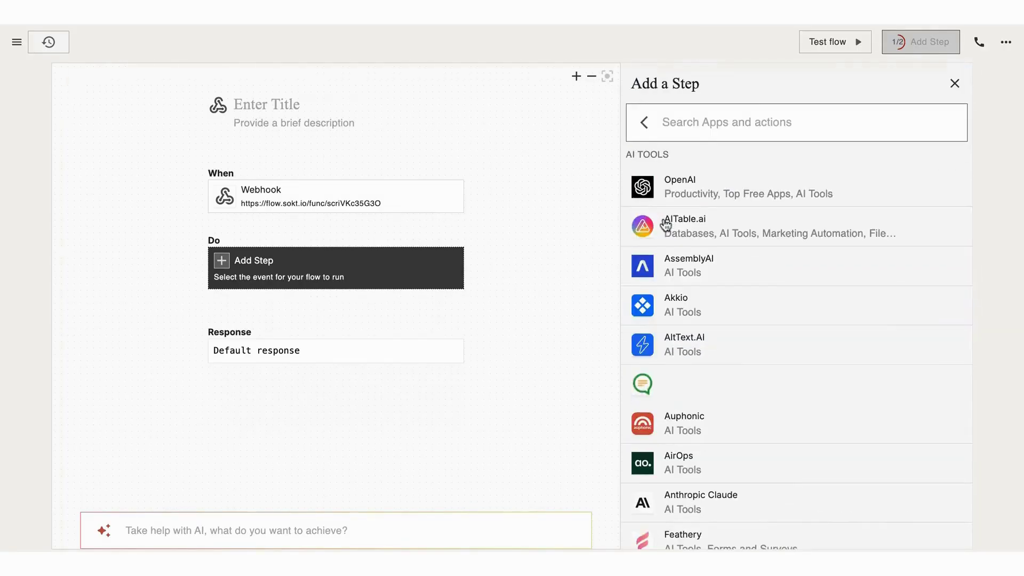
# Leave AI Apps, browse Explore Apps, and return to the built-in step tools.
pyautogui.click(643, 128)
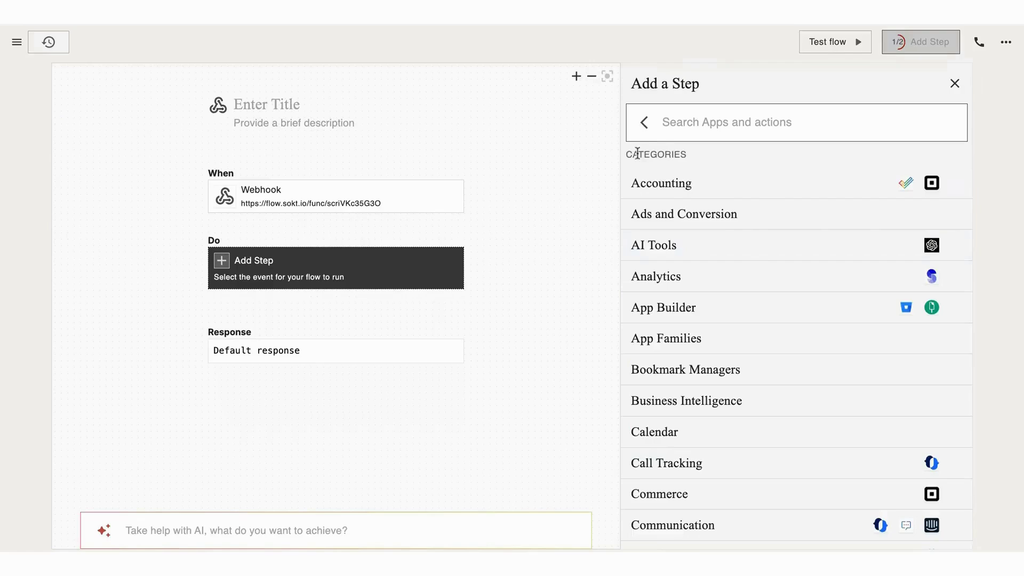
pyautogui.click(643, 129)
pyautogui.click(738, 203)
pyautogui.scroll(-15, 711, 443)
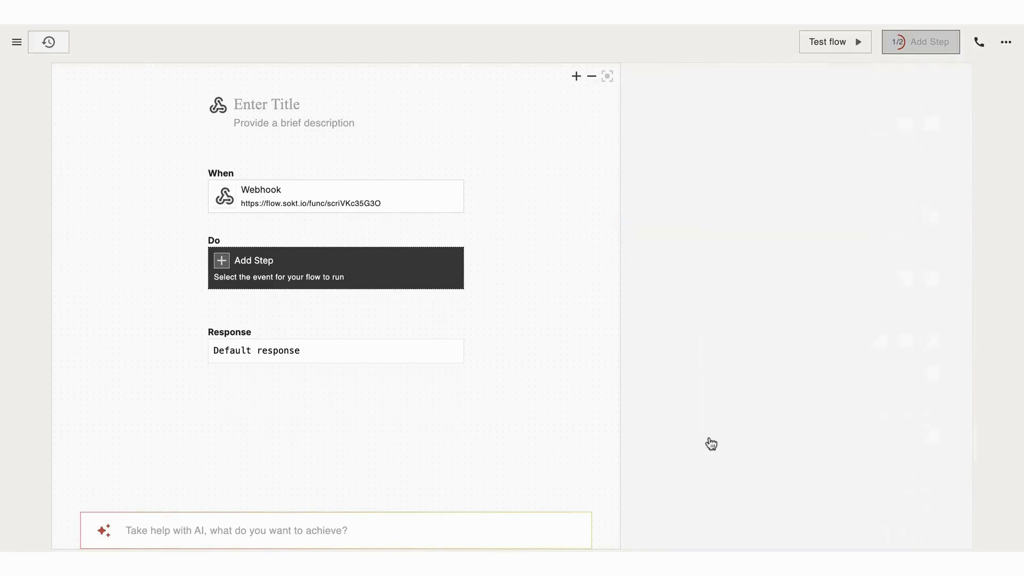
pyautogui.scroll(15, 711, 443)
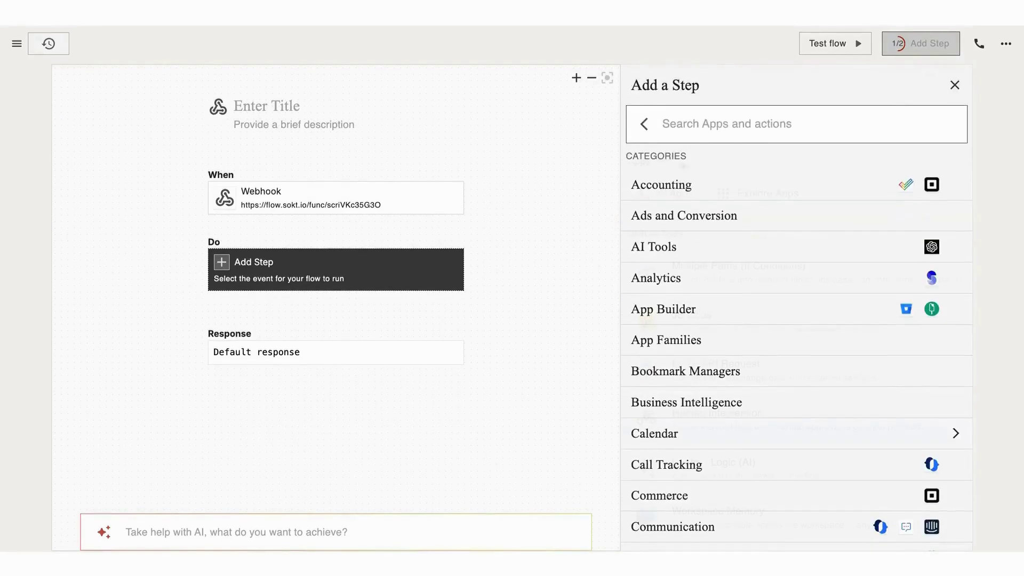
pyautogui.click(645, 124)
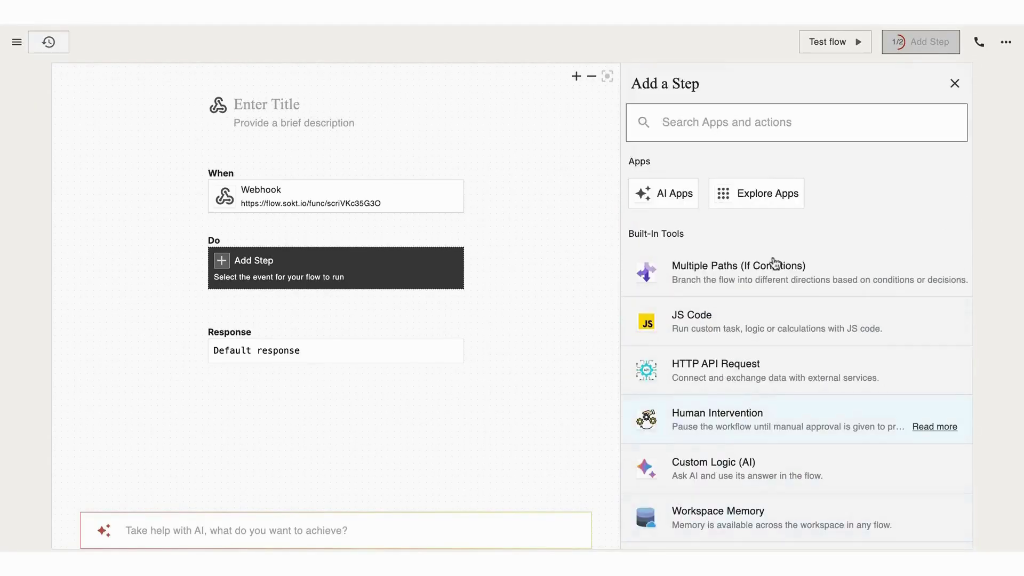
# Make Path 1 the order_value_gt_100 condition (order_value > 100) and add an empty Path 2.
pyautogui.click(729, 278)
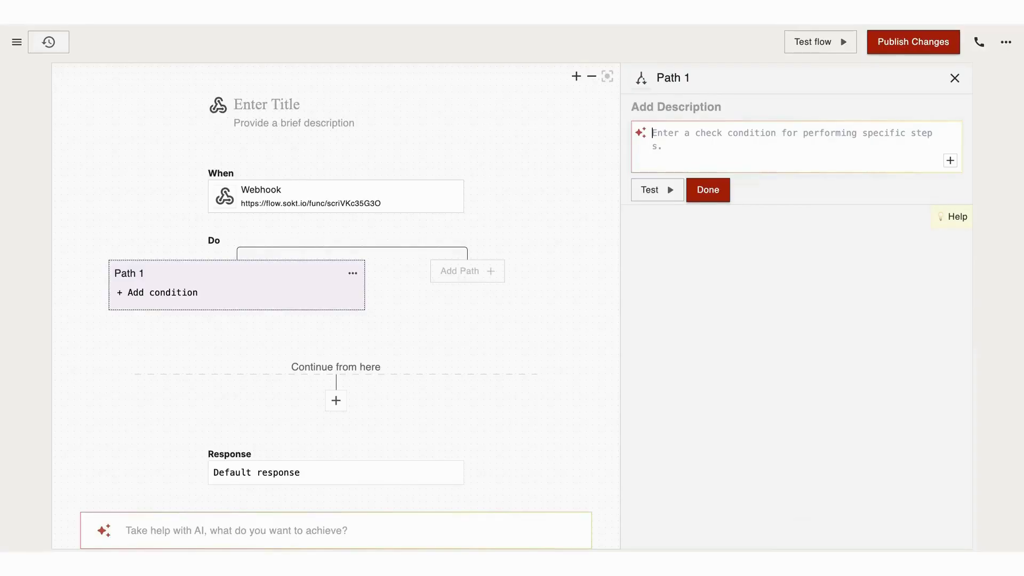
pyautogui.write('if order_value>100')
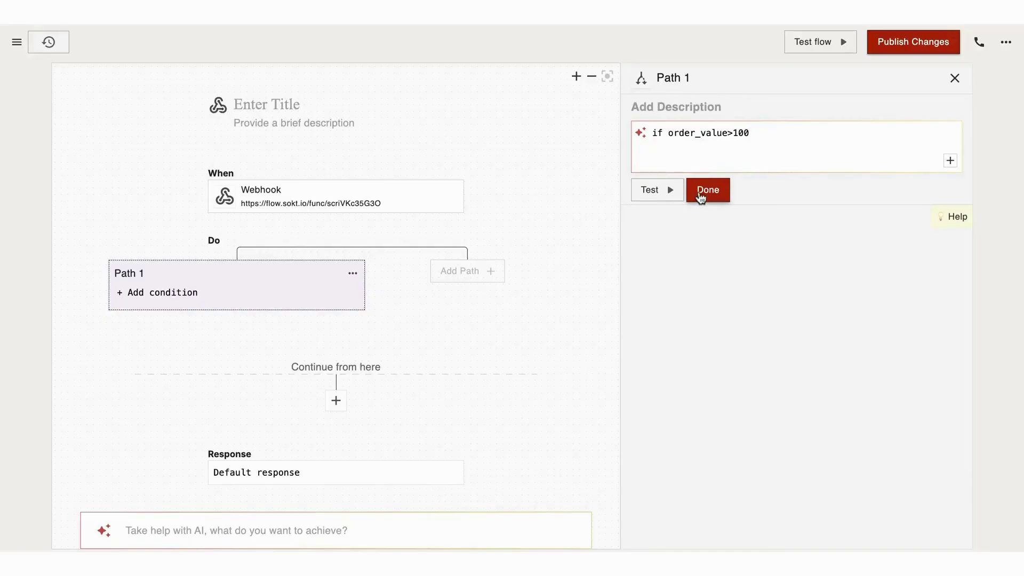
pyautogui.click(704, 192)
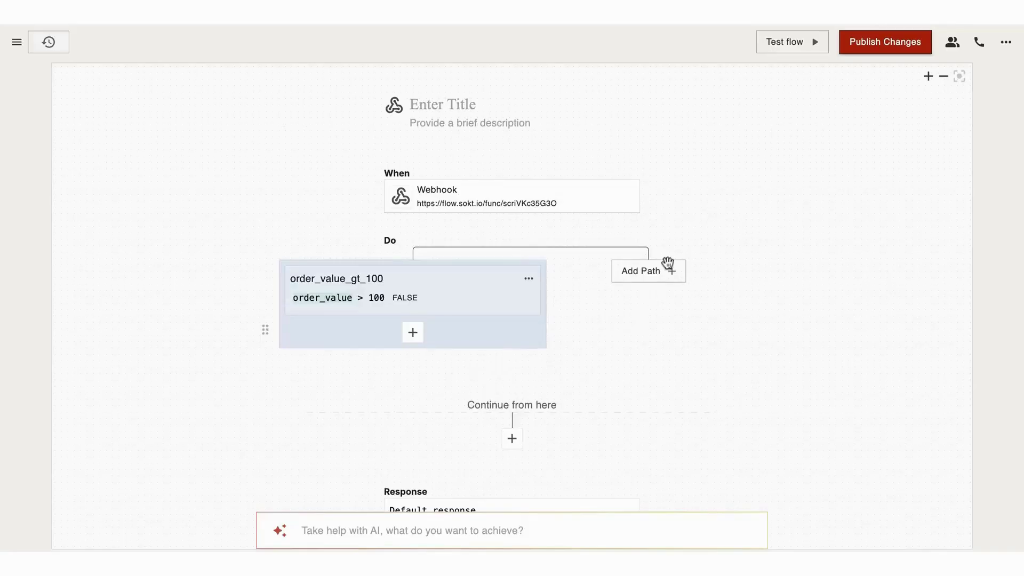
pyautogui.click(662, 281)
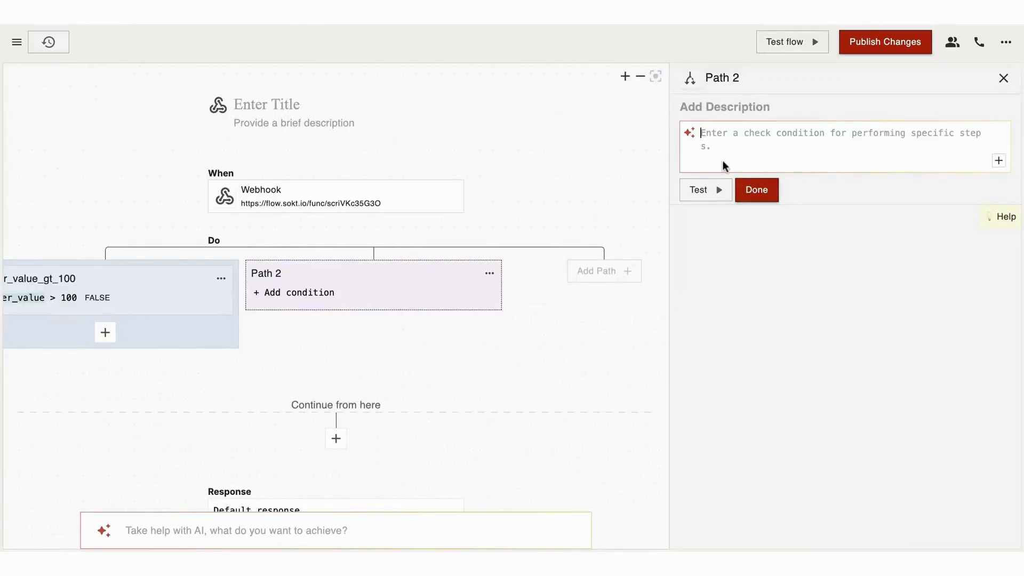
pyautogui.click(1004, 78)
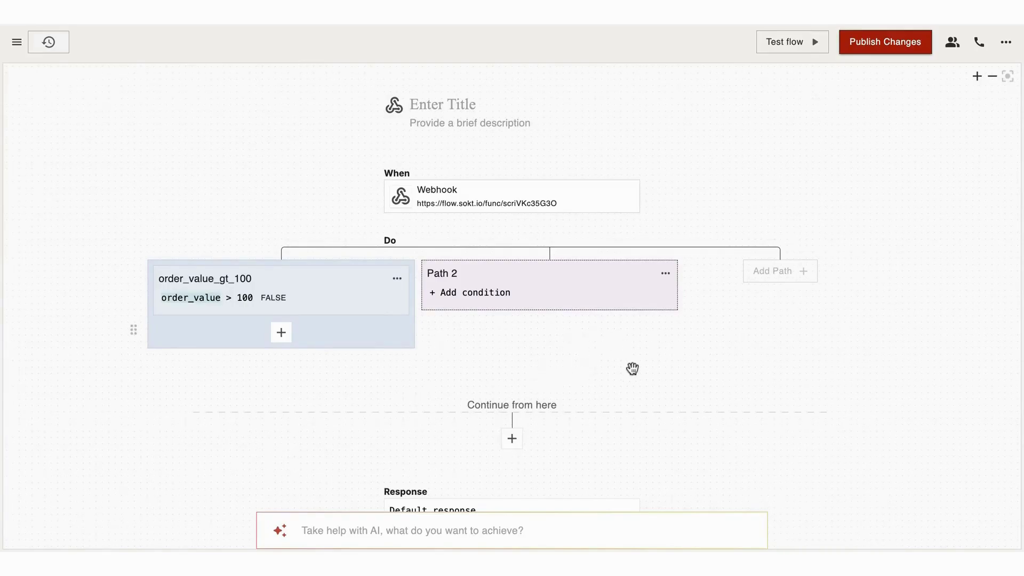
# Add a JS Code step after the branches, generating code that extracts first_name and last_name from name.
pyautogui.click(513, 441)
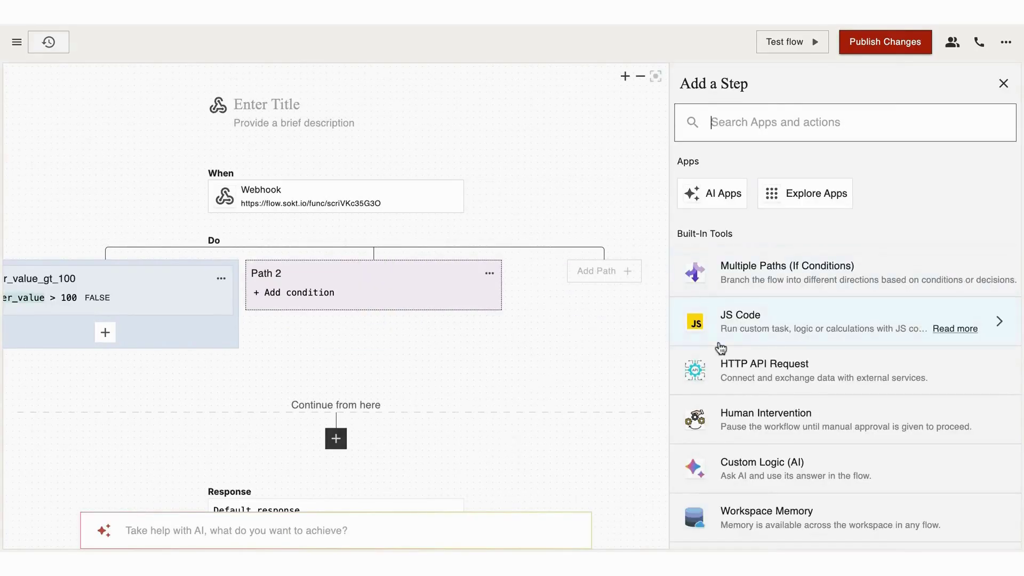
pyautogui.click(770, 322)
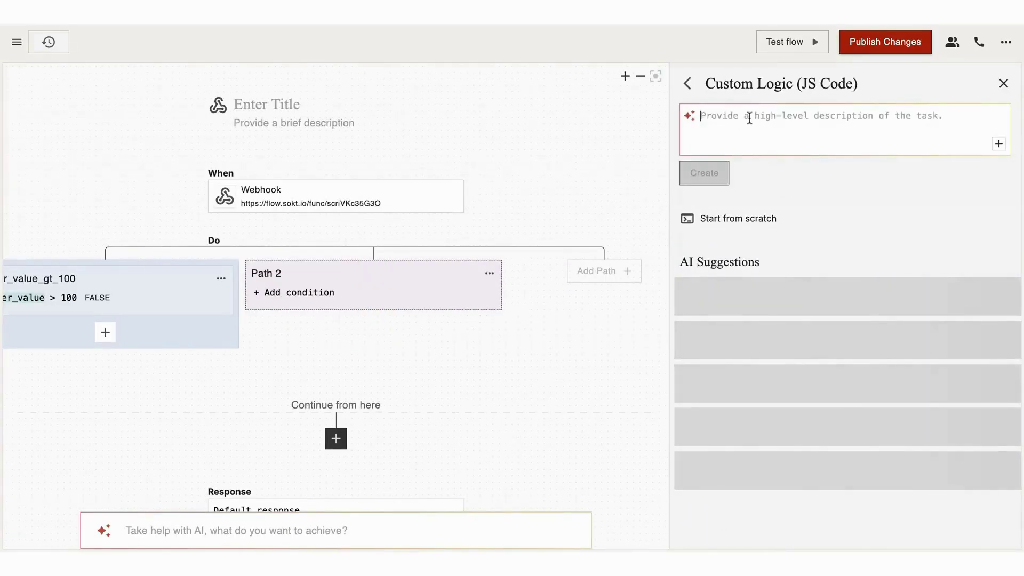
pyautogui.write('extract the first_name')
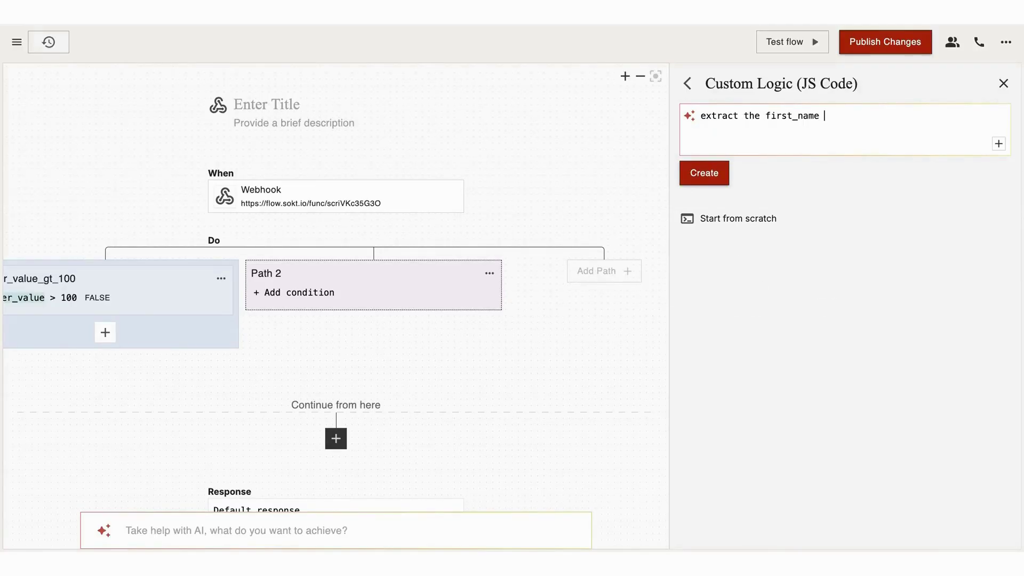
pyautogui.write('and')
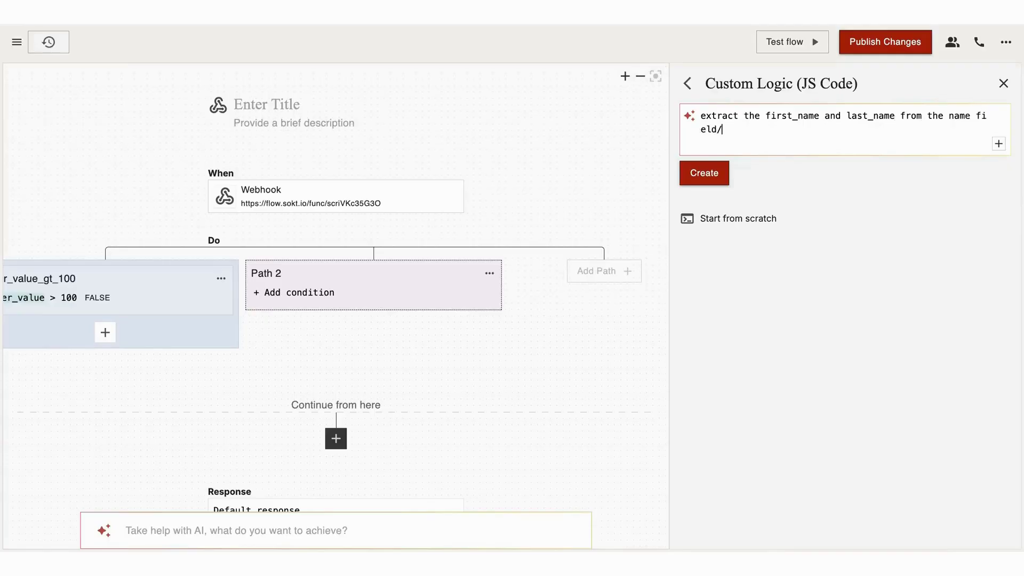
pyautogui.click(707, 178)
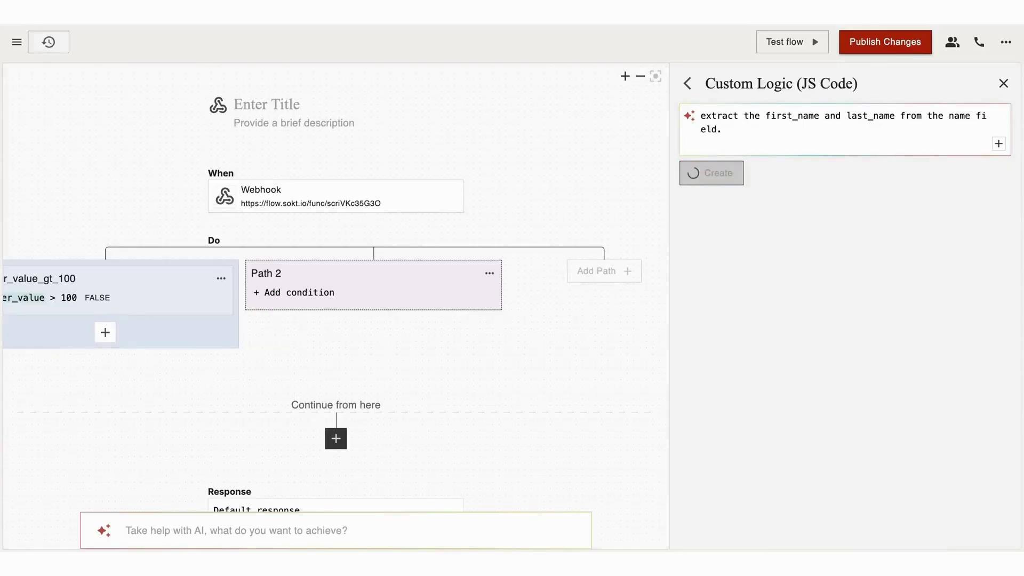
# Test the generated name-splitting code and close the JS step.
pyautogui.scroll(-4, 741, 376)
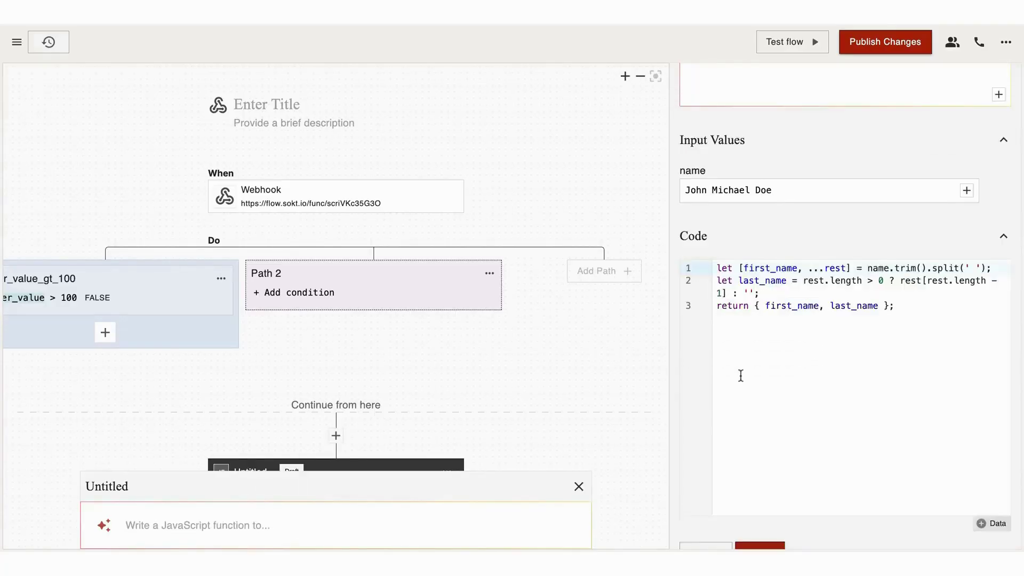
pyautogui.scroll(4, 741, 376)
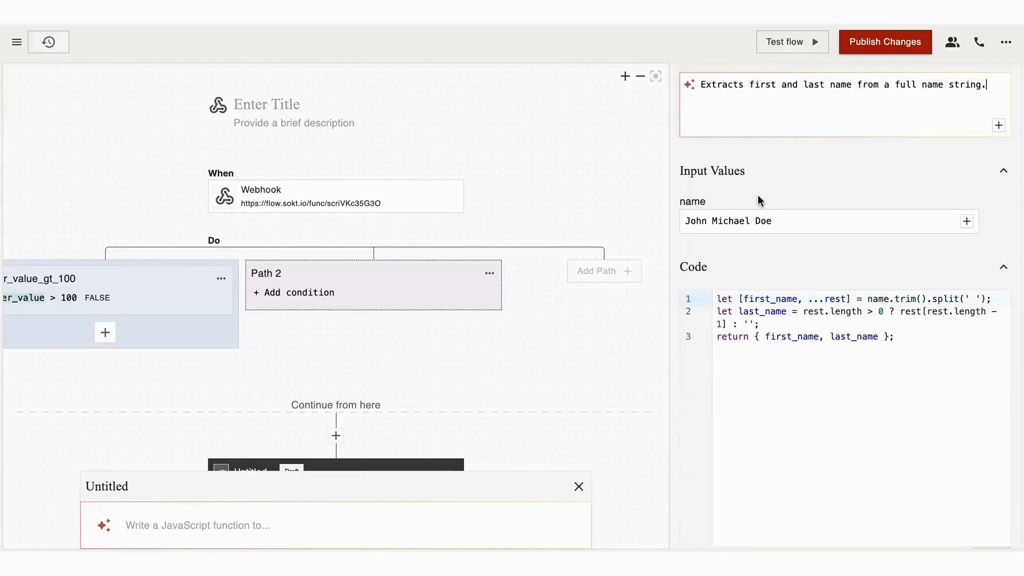
pyautogui.scroll(1, 742, 260)
pyautogui.scroll(-4, 742, 320)
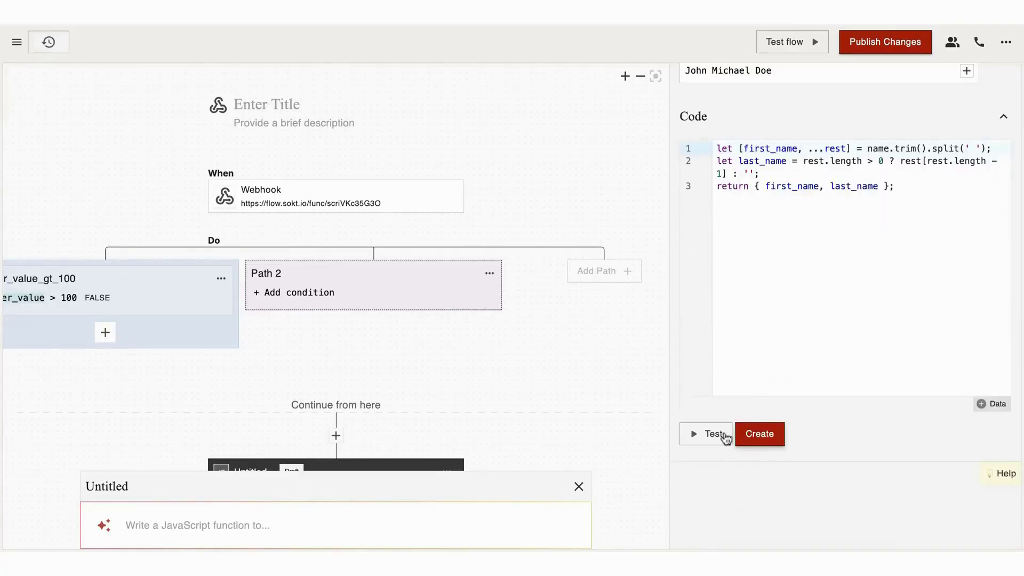
pyautogui.click(715, 436)
pyautogui.scroll(-3, 766, 462)
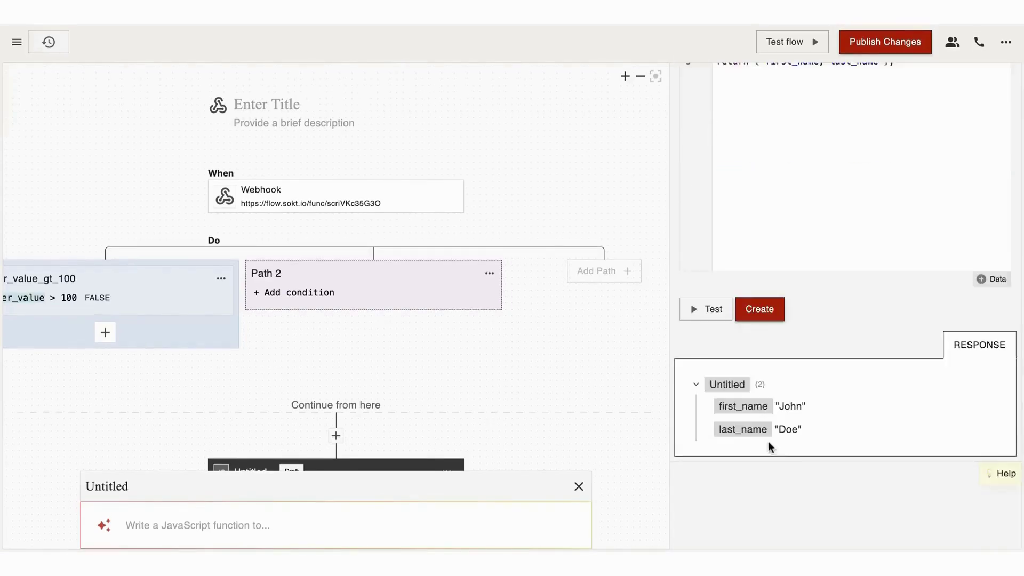
pyautogui.scroll(6, 715, 406)
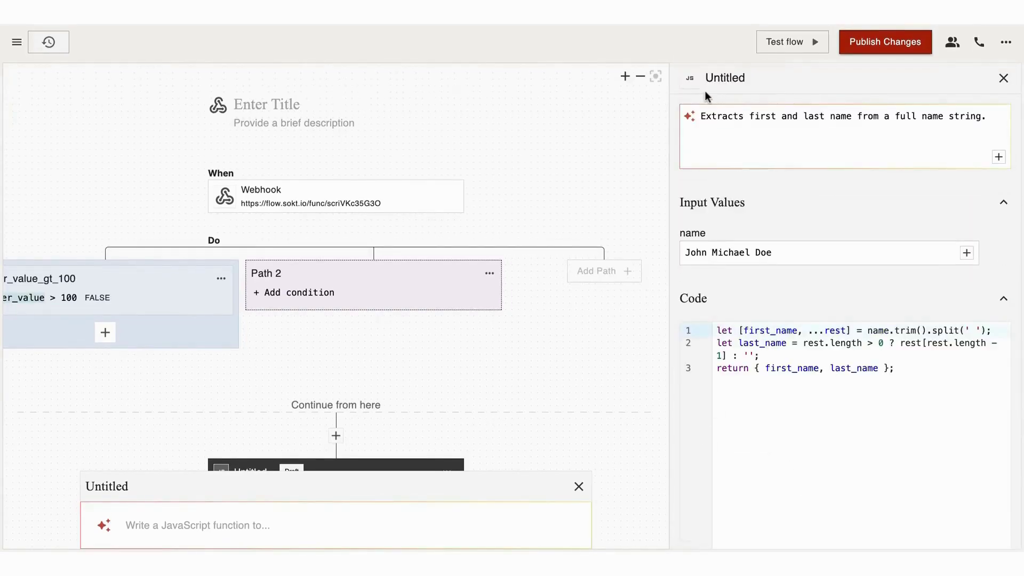
pyautogui.click(1003, 80)
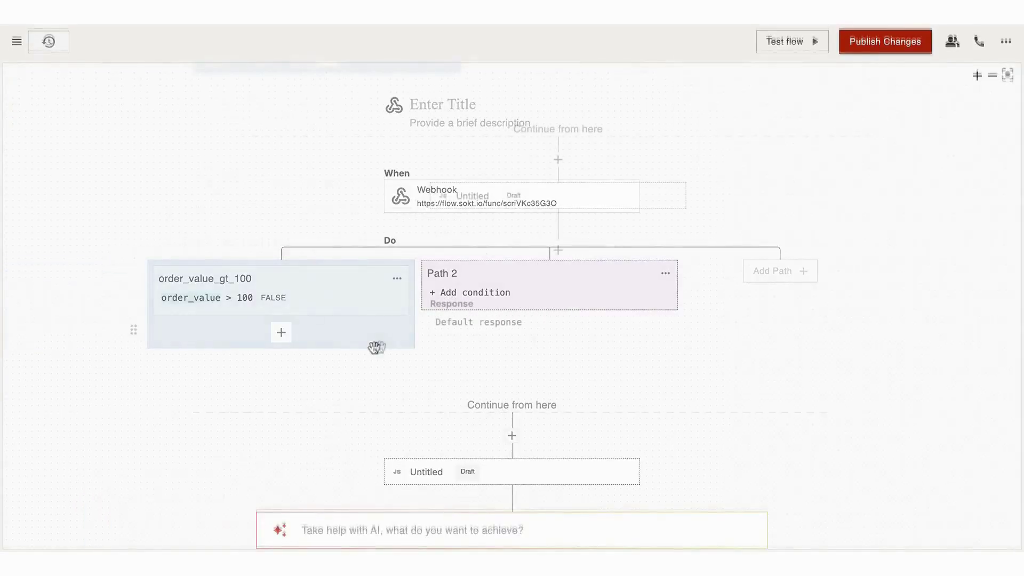
# Add an HTTP API Request step below the JS step, keeping the POST method.
pyautogui.click(560, 246)
pyautogui.scroll(-1, 812, 354)
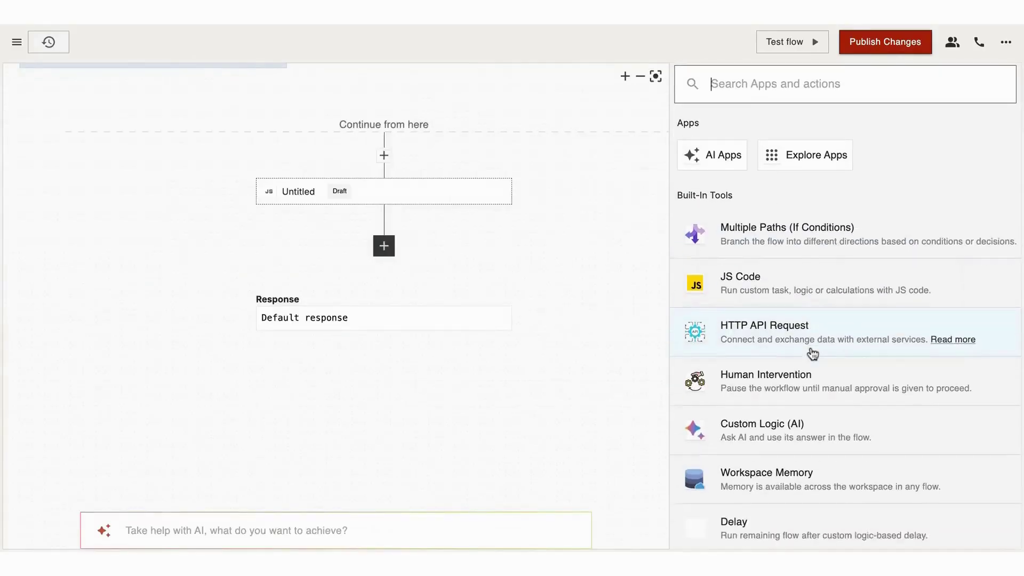
pyautogui.click(771, 305)
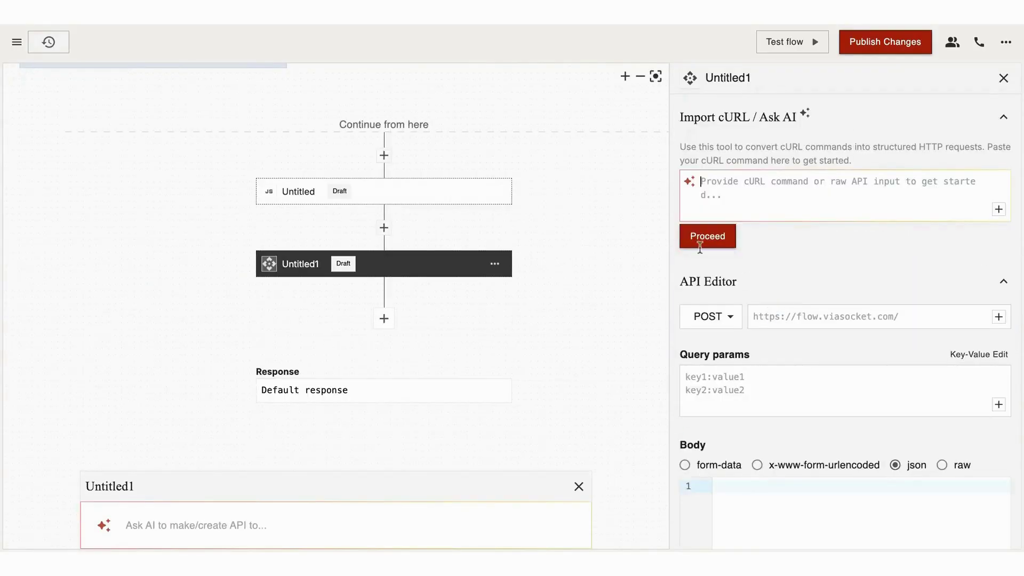
pyautogui.click(724, 312)
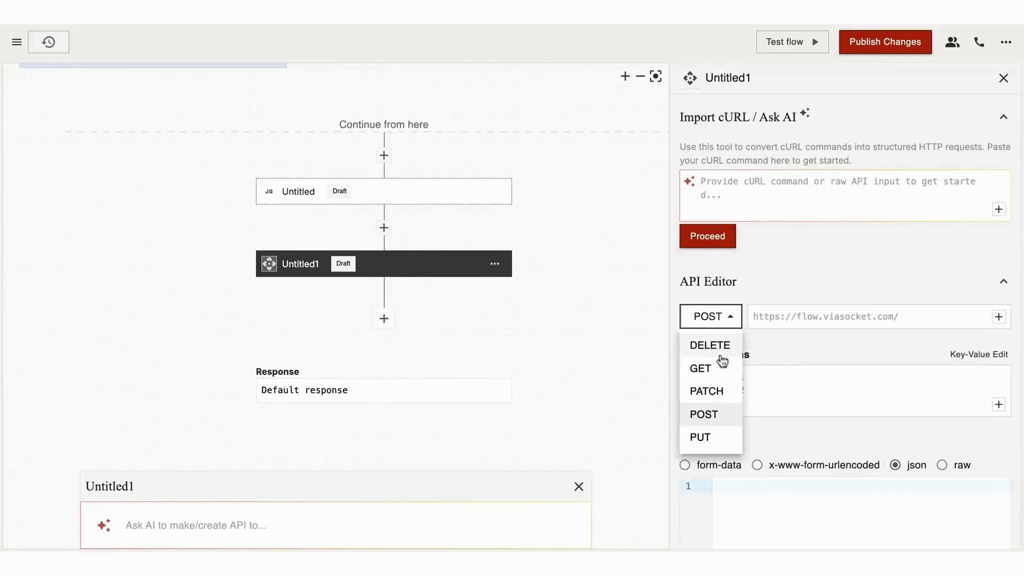
pyautogui.click(806, 335)
pyautogui.scroll(-2, 710, 461)
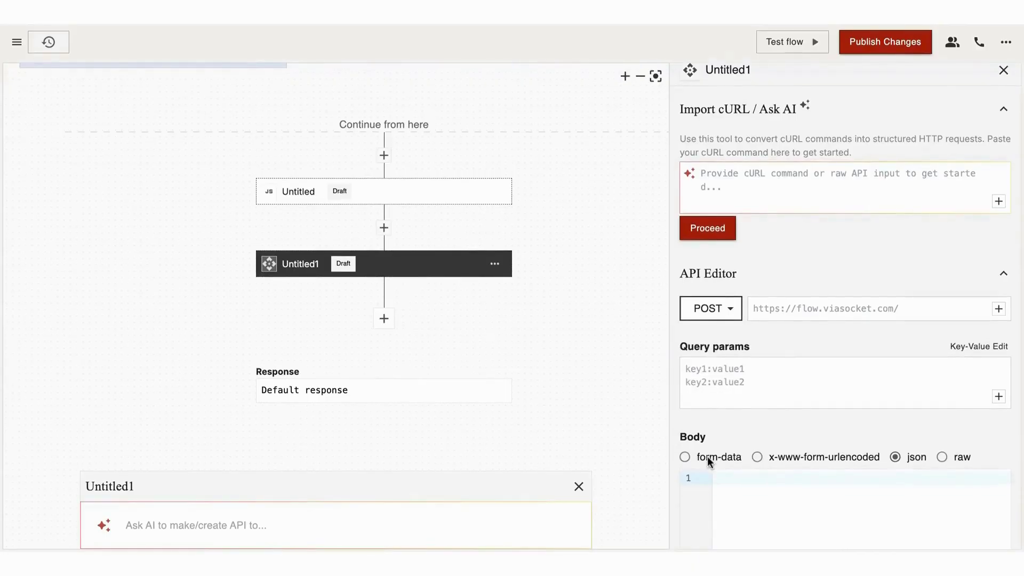
pyautogui.scroll(-7, 734, 407)
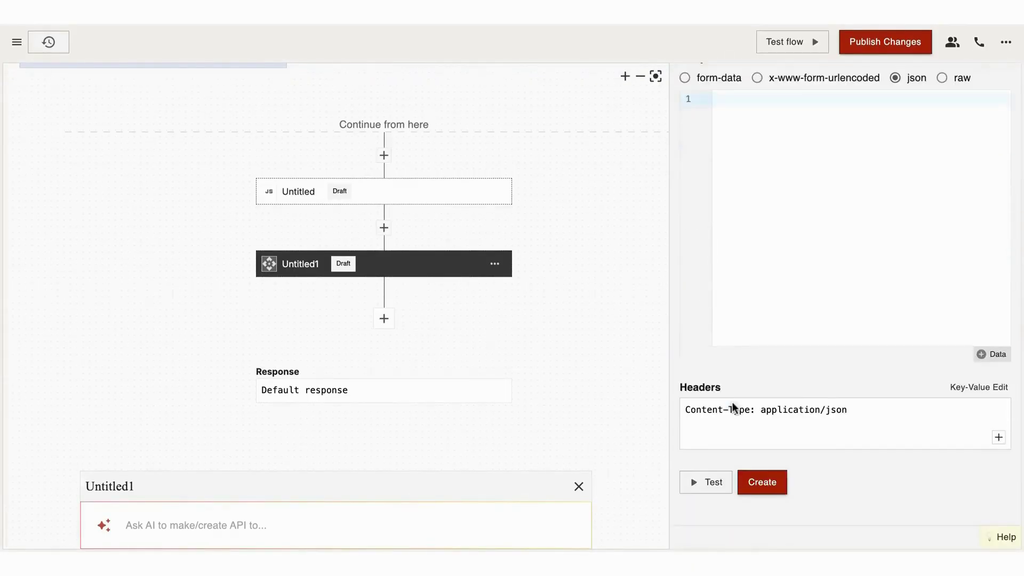
pyautogui.scroll(8, 732, 405)
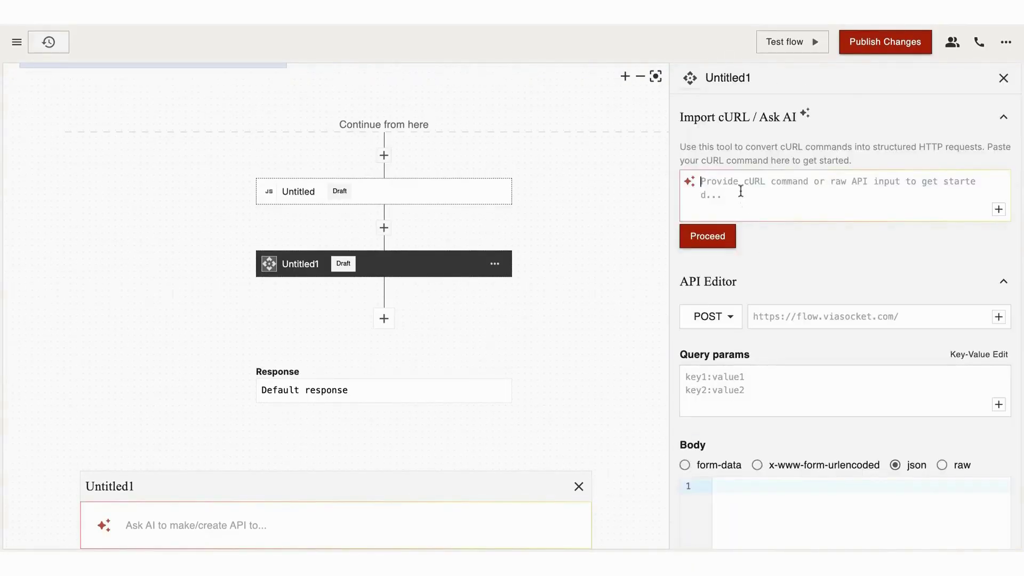
# Generate an OpenWeatherMap London request from 'weather API' and test it, getting 401 Unauthorized.
pyautogui.write('weather API')
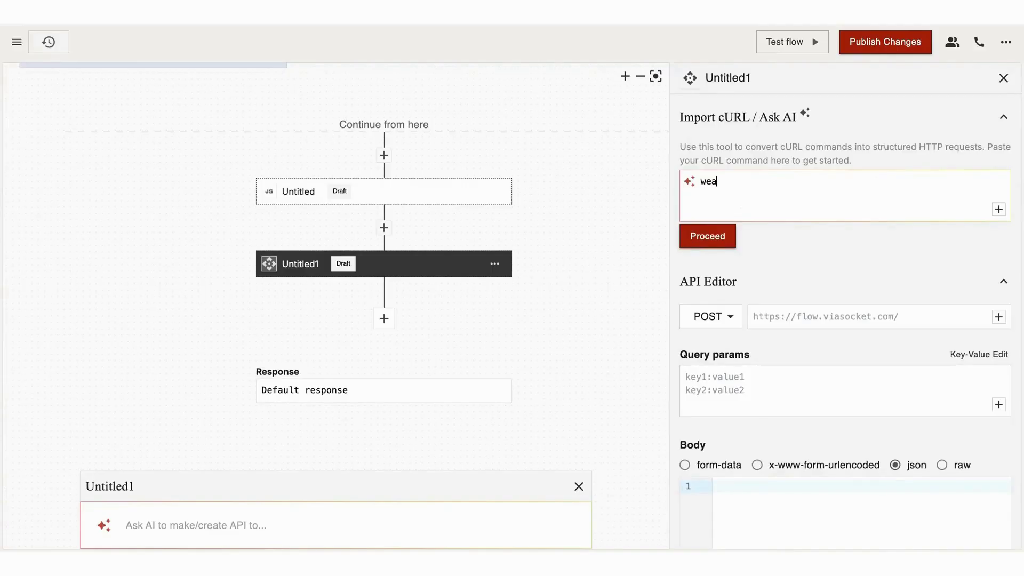
pyautogui.click(707, 244)
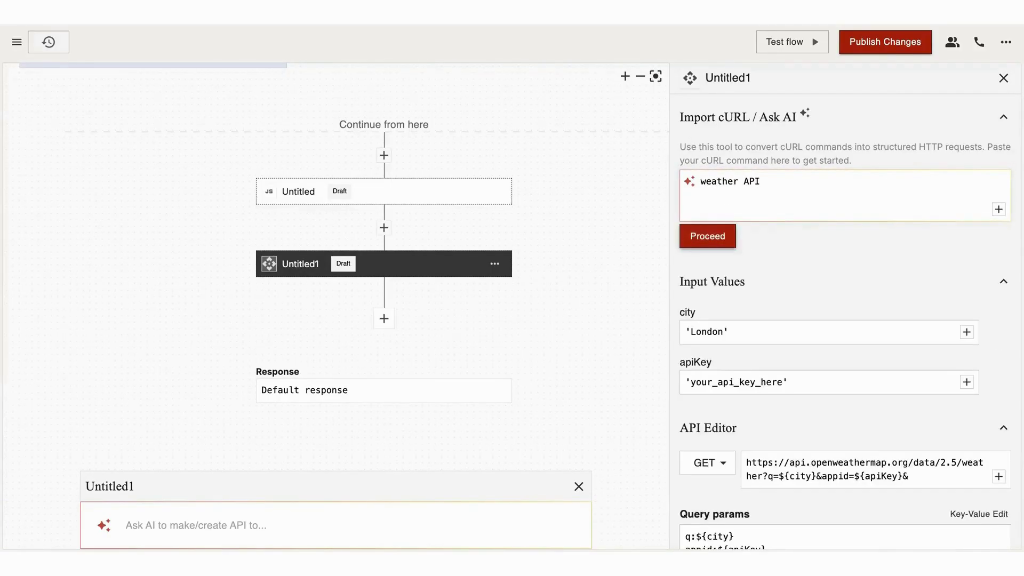
pyautogui.scroll(-5, 851, 381)
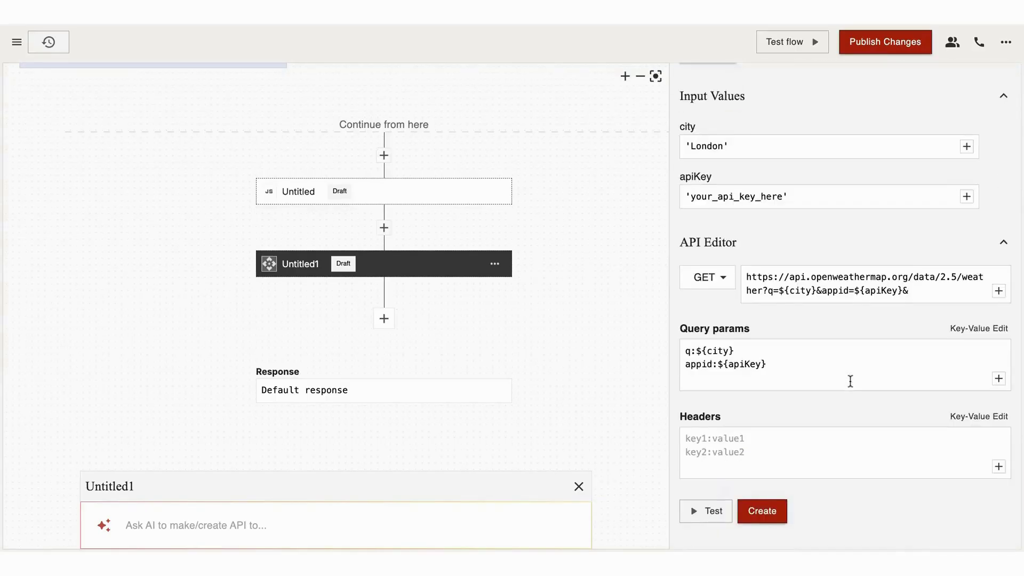
pyautogui.click(711, 411)
pyautogui.scroll(-3, 757, 504)
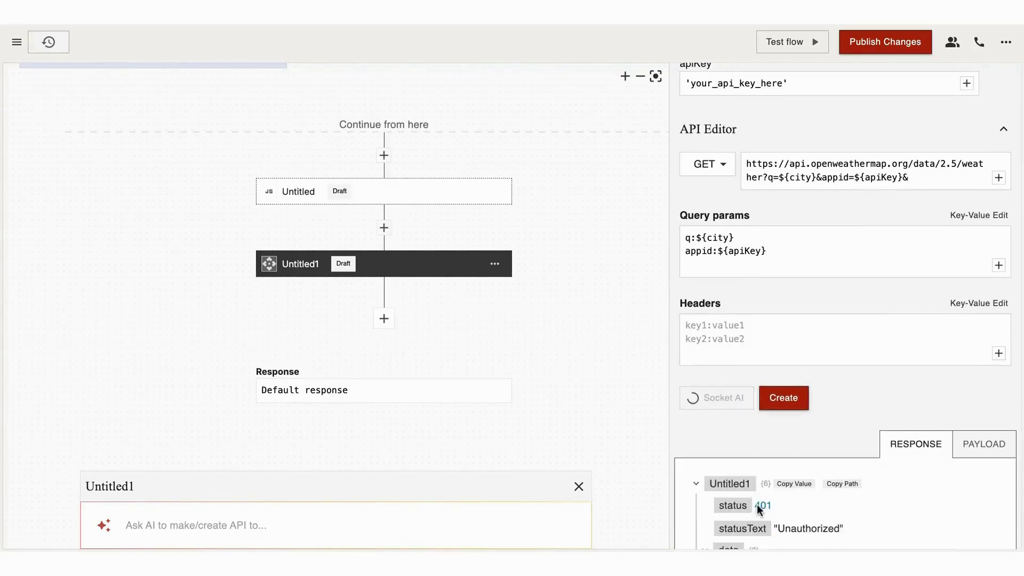
pyautogui.scroll(-3, 766, 480)
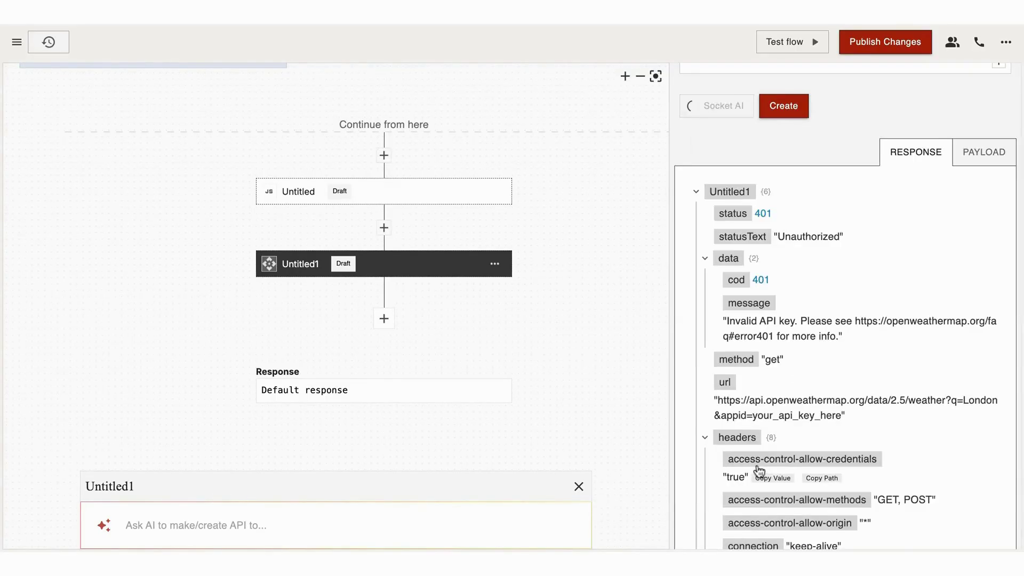
pyautogui.scroll(10, 759, 471)
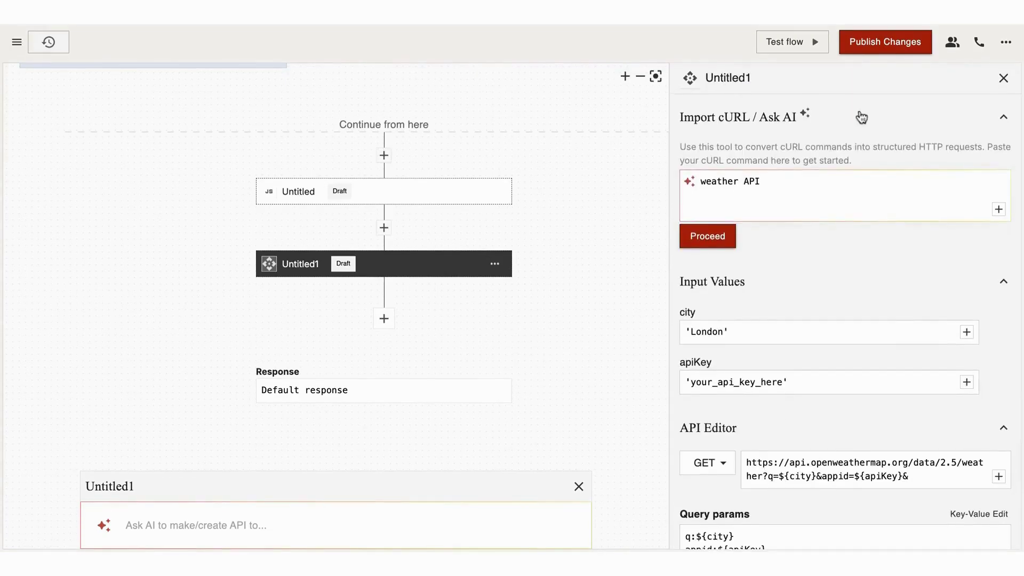
# Add an Email human-approval step after the API step, then begin a Custom Logic (AI) step below it.
pyautogui.click(1003, 78)
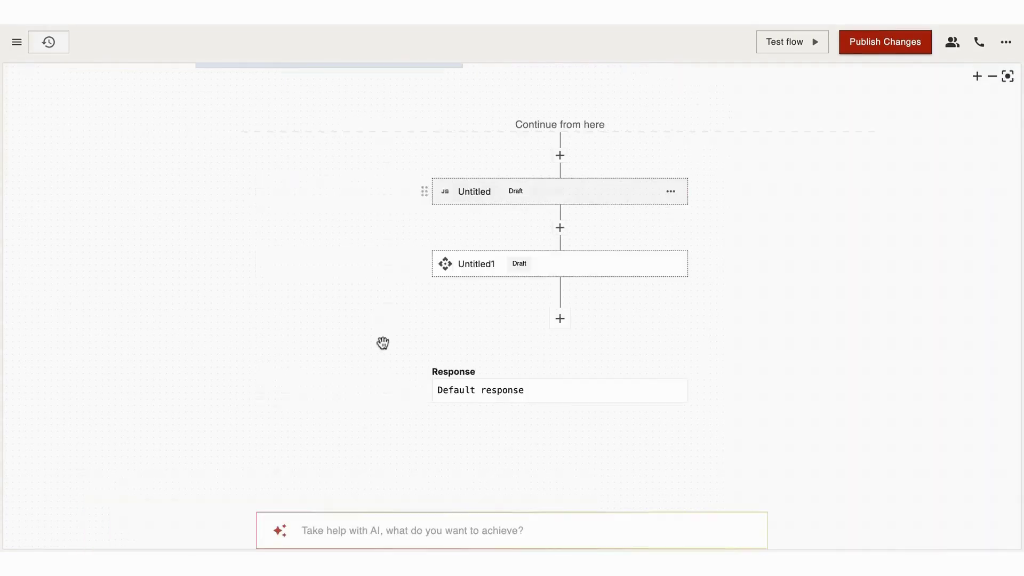
pyautogui.click(559, 318)
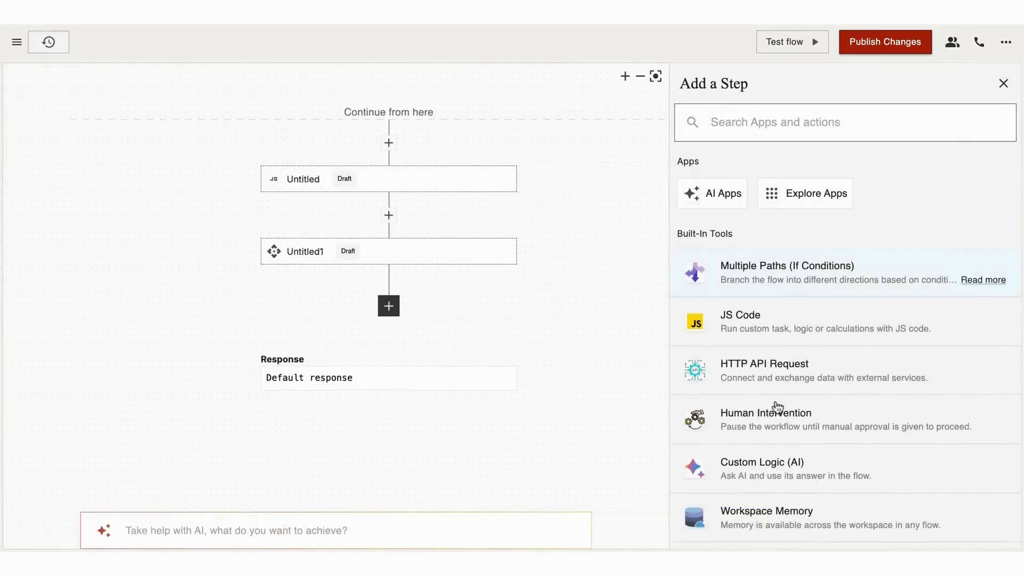
pyautogui.scroll(-2, 776, 411)
pyautogui.click(769, 353)
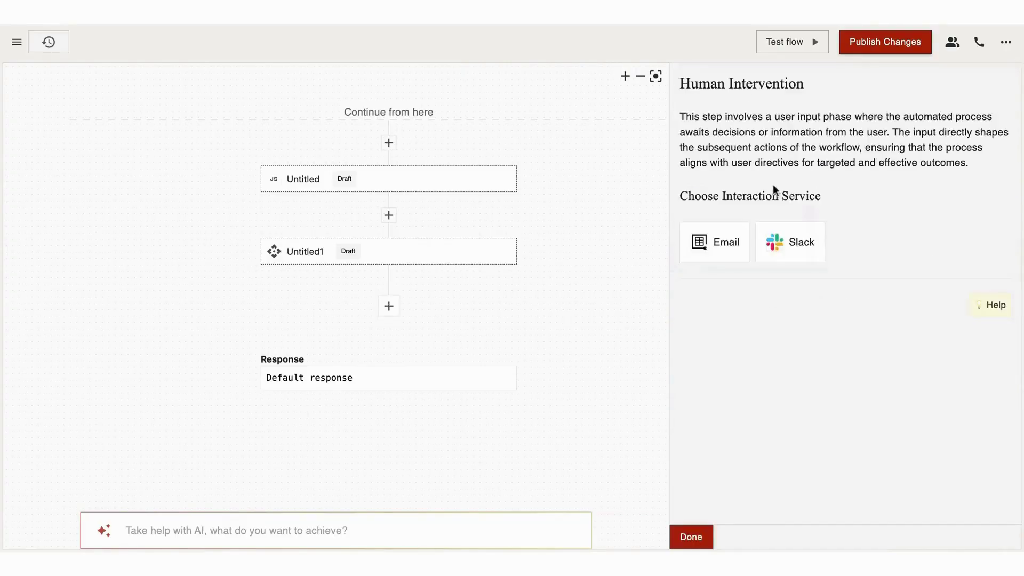
pyautogui.click(718, 243)
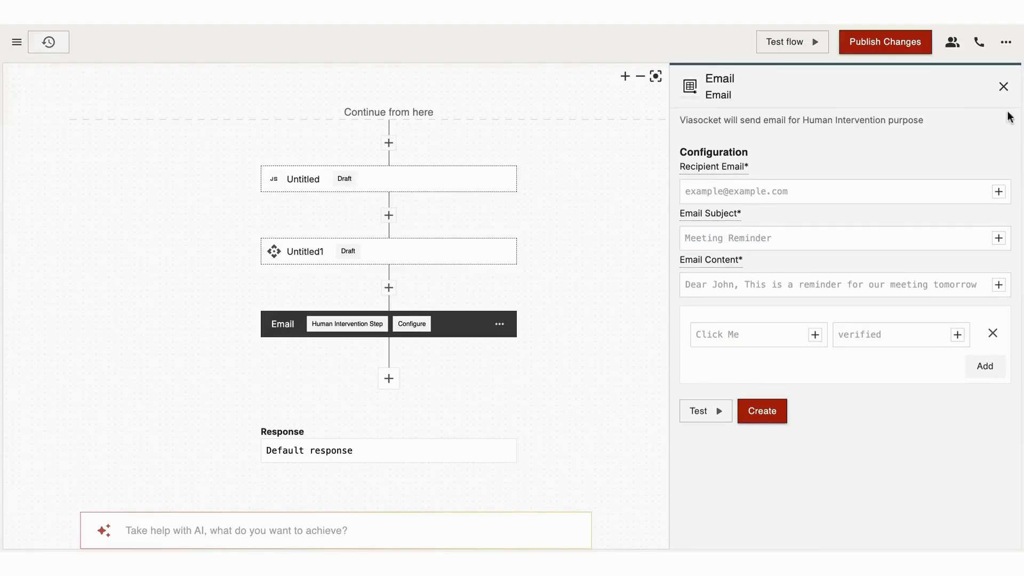
pyautogui.click(1003, 86)
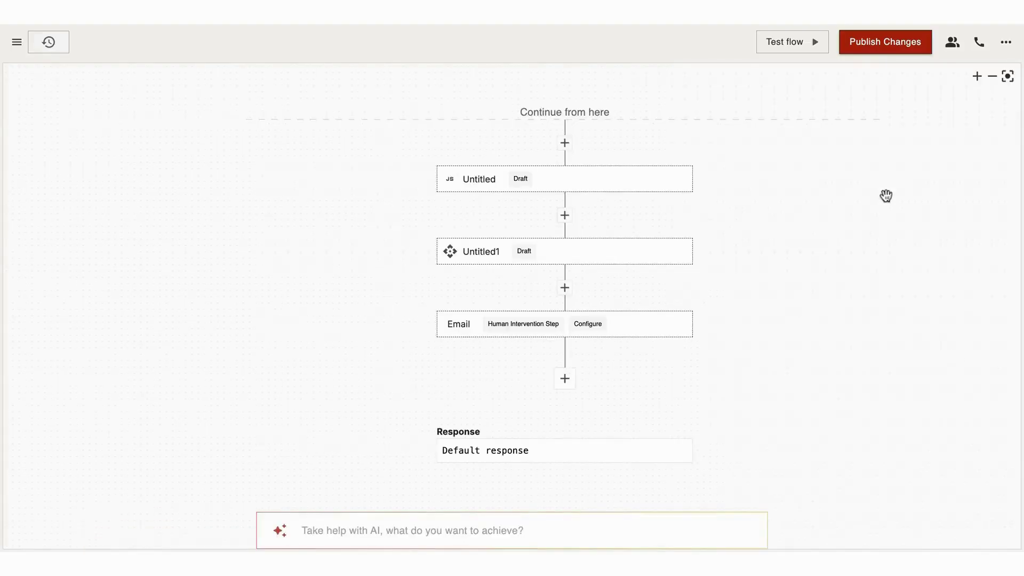
pyautogui.click(562, 378)
pyautogui.click(718, 434)
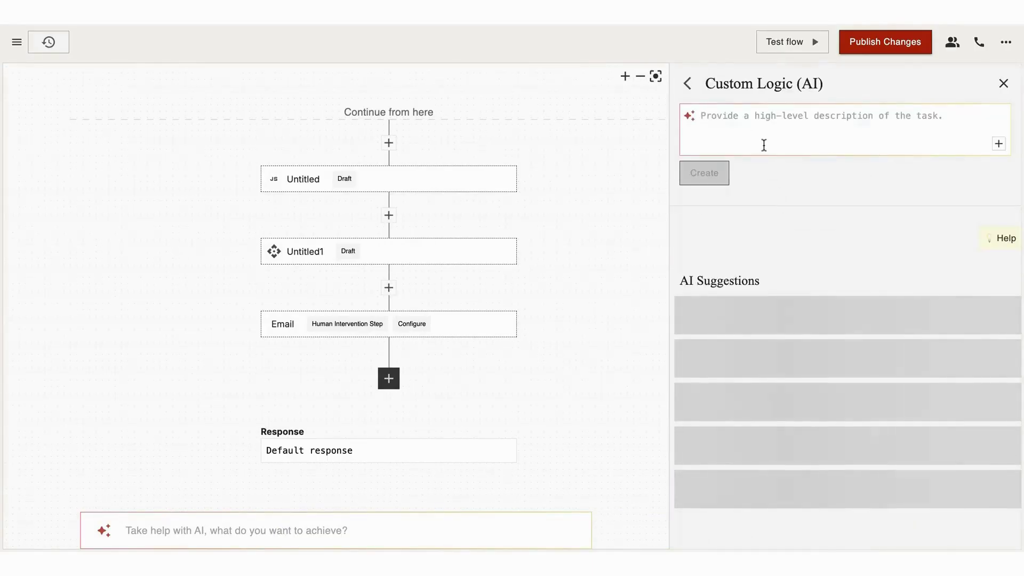
pyautogui.write('for')
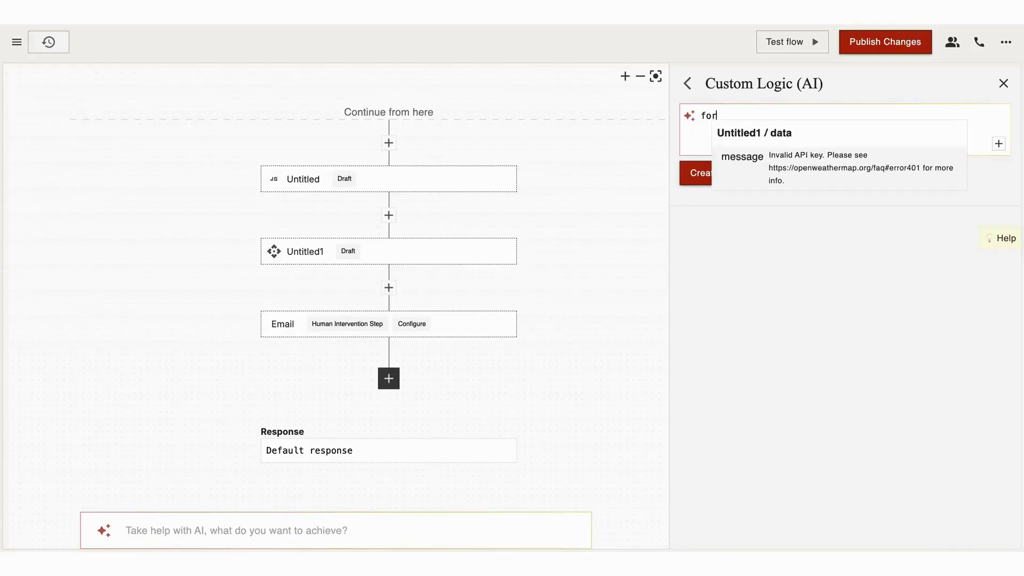
pyautogui.write('mat the give')
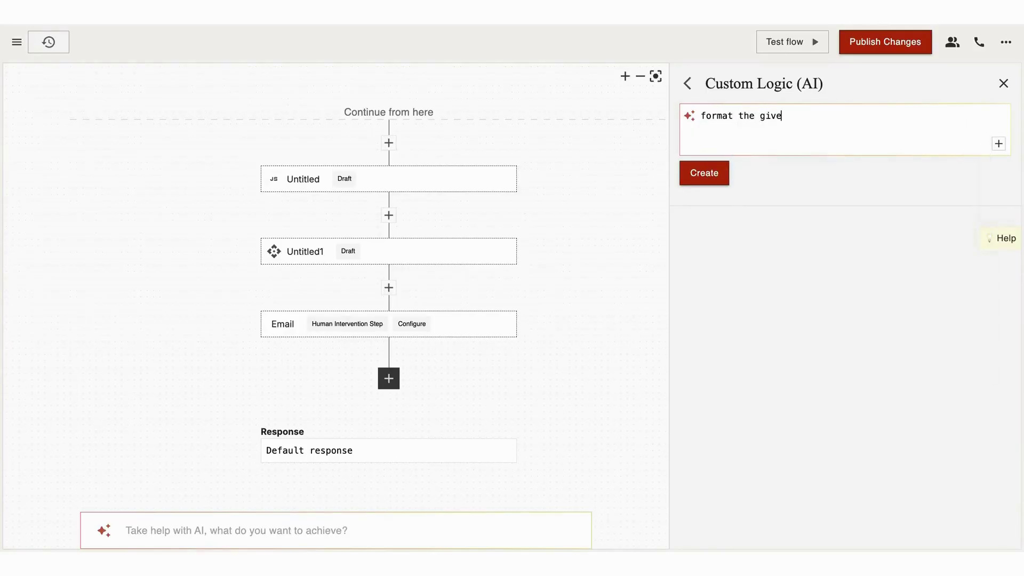
pyautogui.write('n date')
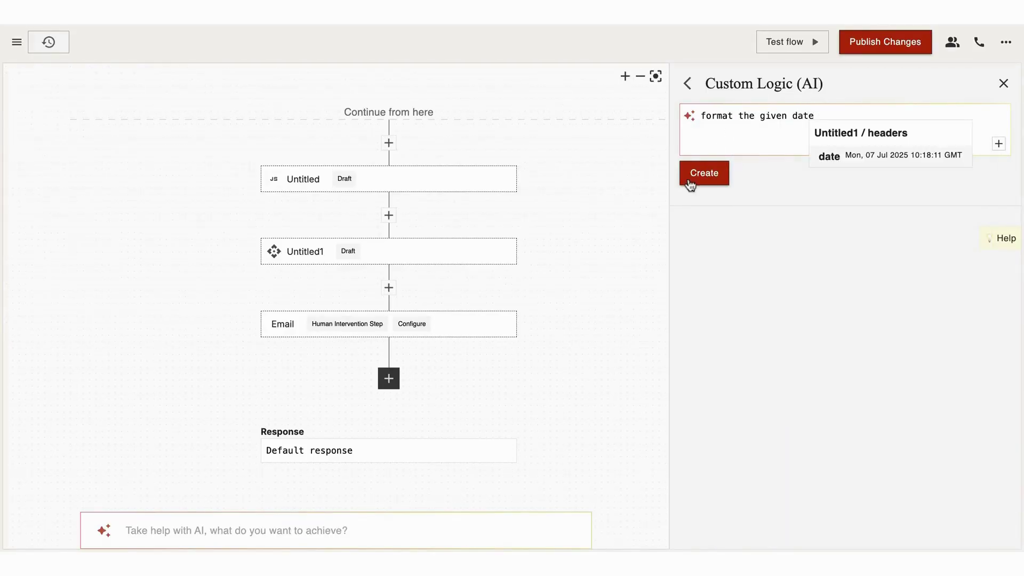
pyautogui.click(690, 182)
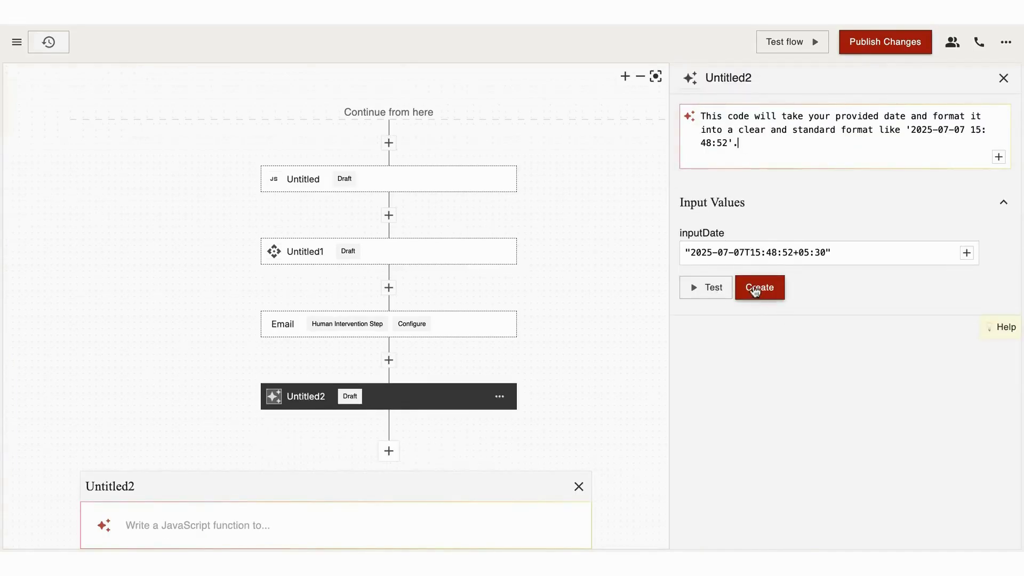
pyautogui.click(719, 288)
pyautogui.click(754, 291)
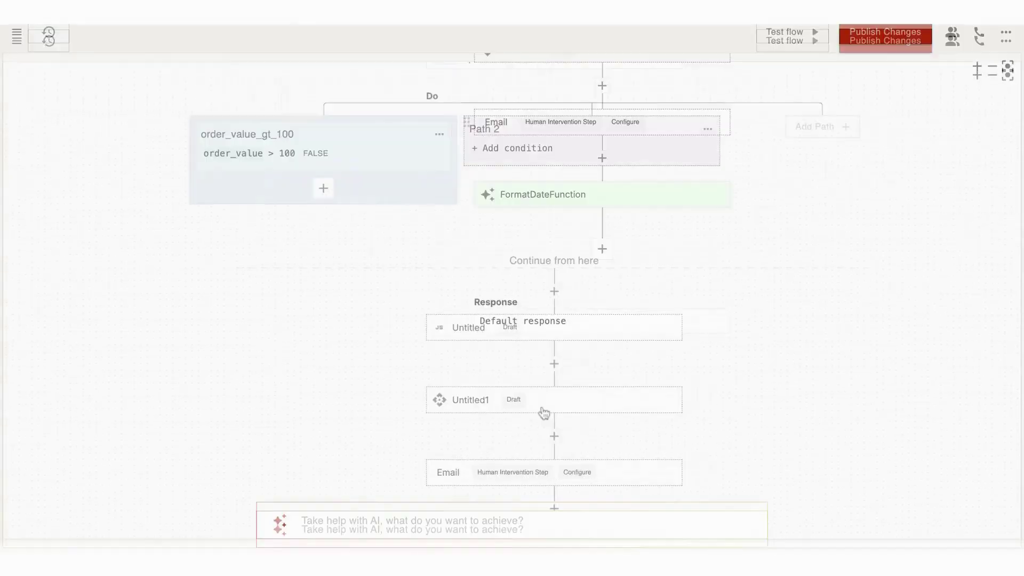
# Open the step picker below FormatDateFunction, browsing Workspace Memory and app categories.
pyautogui.click(631, 187)
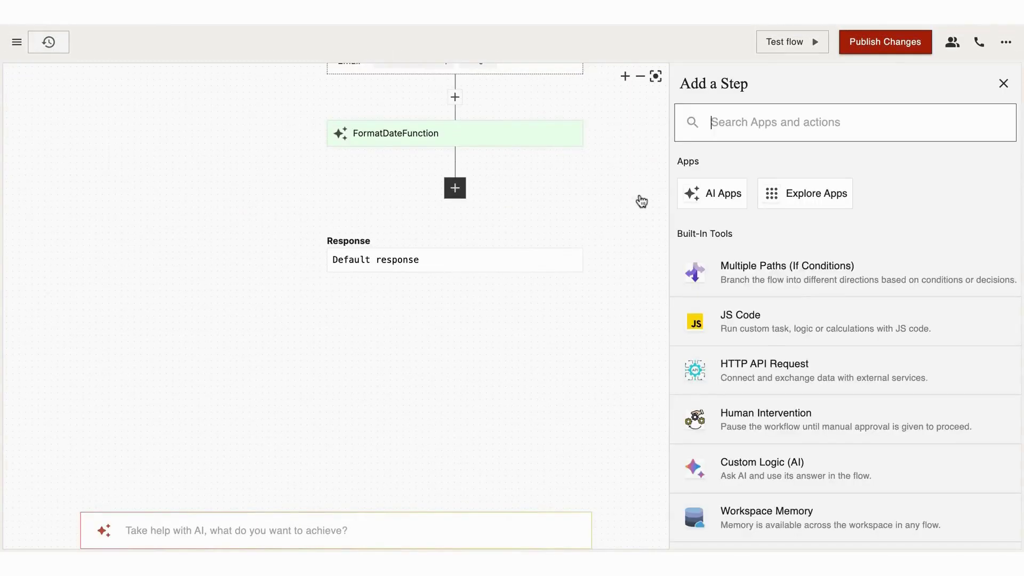
pyautogui.scroll(-3, 739, 332)
pyautogui.click(752, 432)
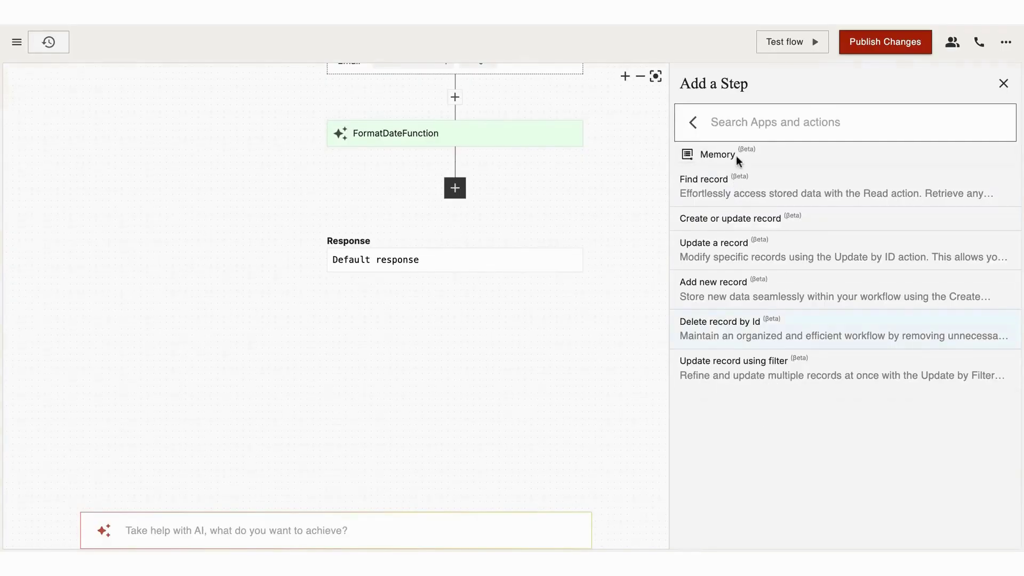
pyautogui.click(694, 122)
pyautogui.scroll(-1, 709, 304)
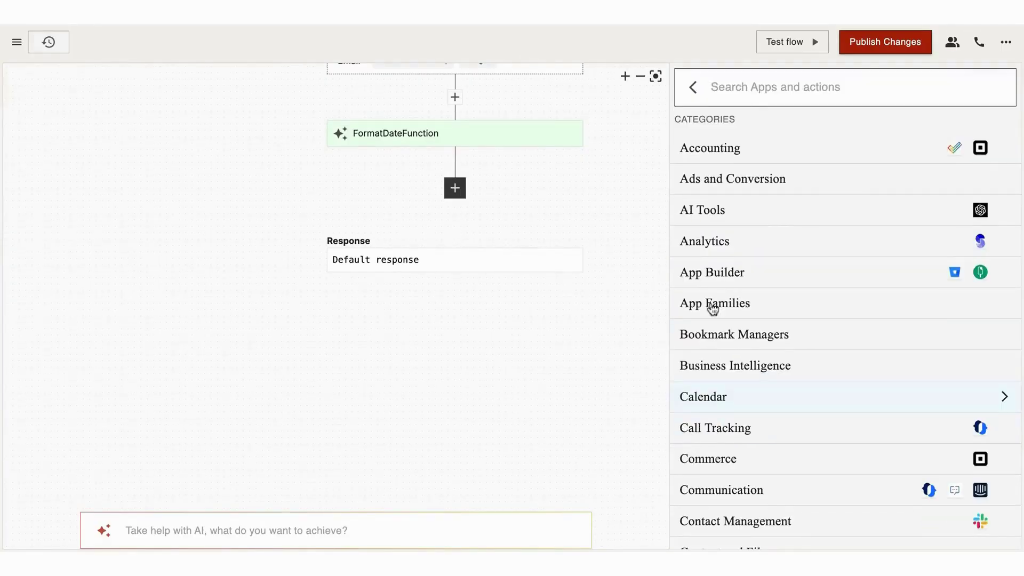
pyautogui.click(696, 95)
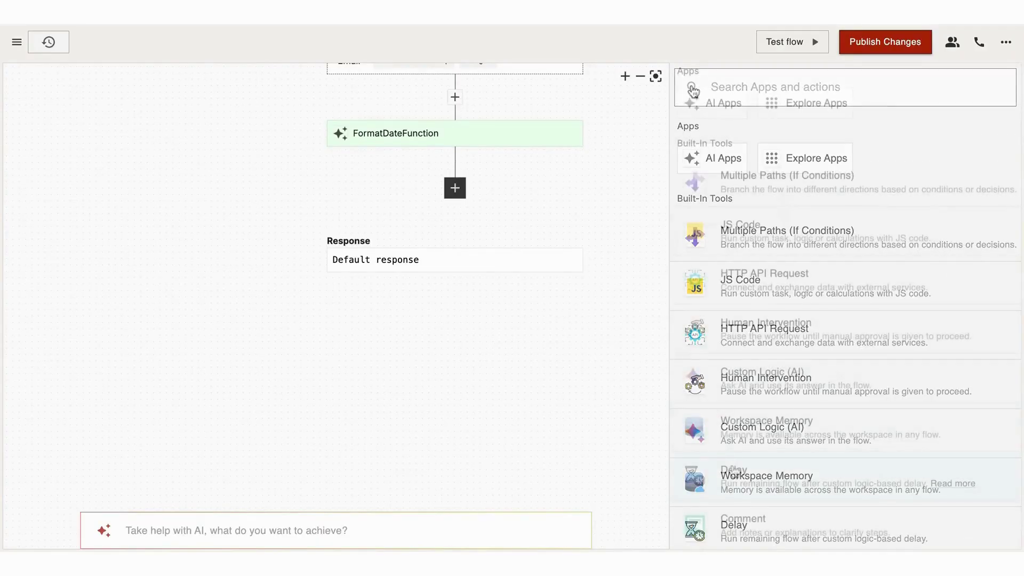
# Add a Delay step set to 'Delay of 10 minutes', test it (returns 10), and create it.
pyautogui.click(733, 470)
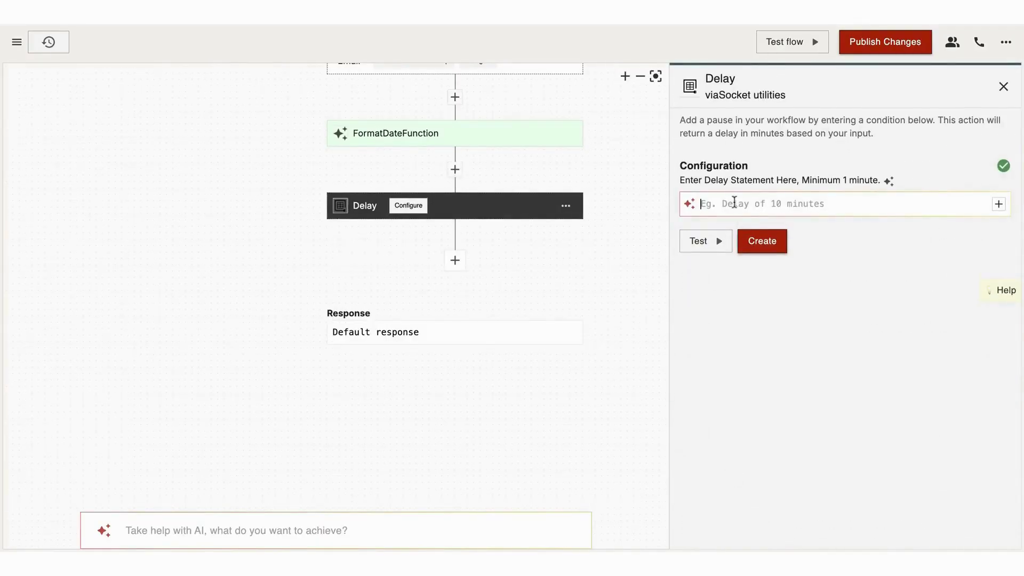
pyautogui.write('Dela')
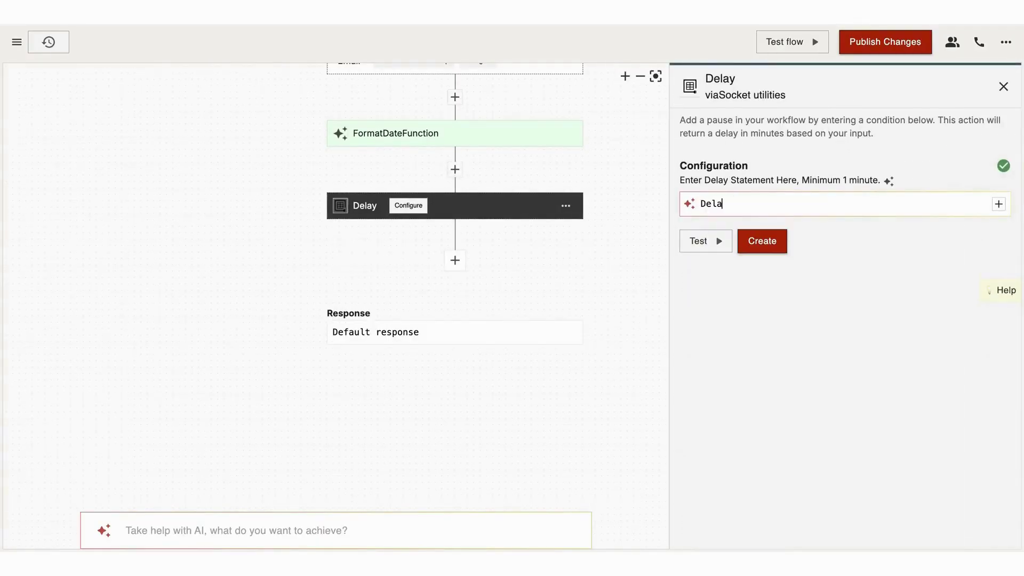
pyautogui.write('y of 10 m')
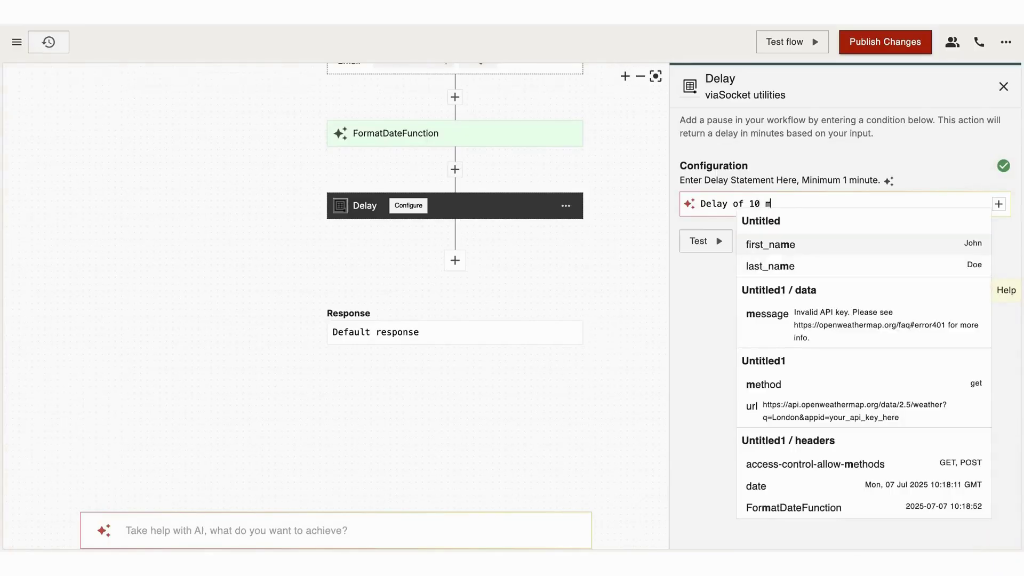
pyautogui.write('inutes')
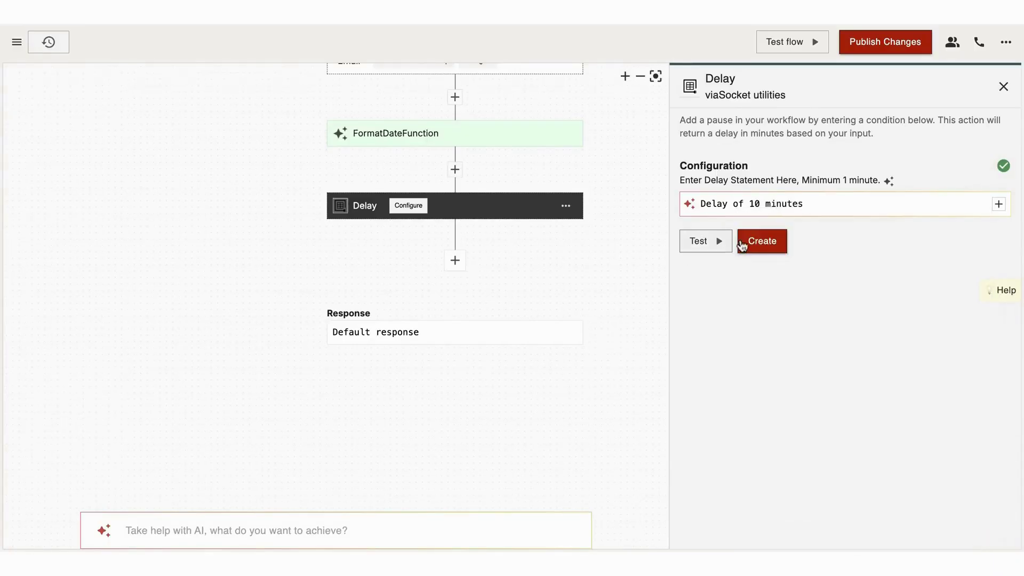
pyautogui.click(718, 247)
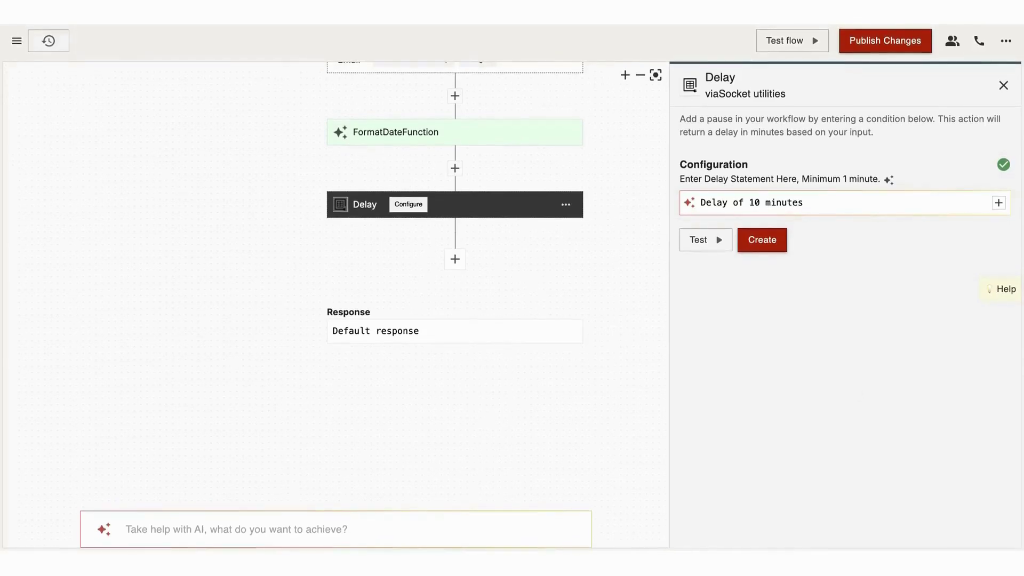
pyautogui.click(712, 246)
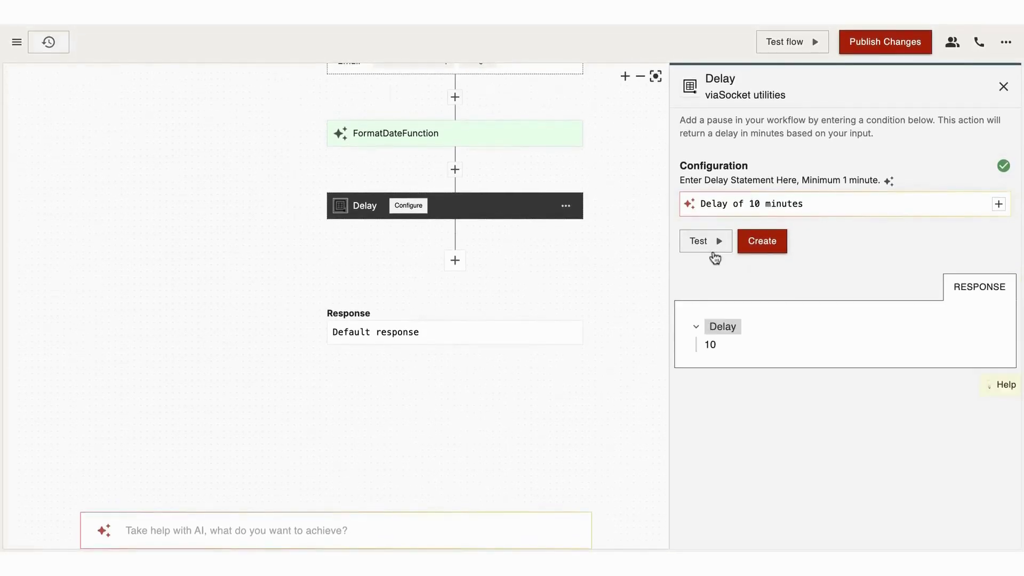
pyautogui.click(756, 243)
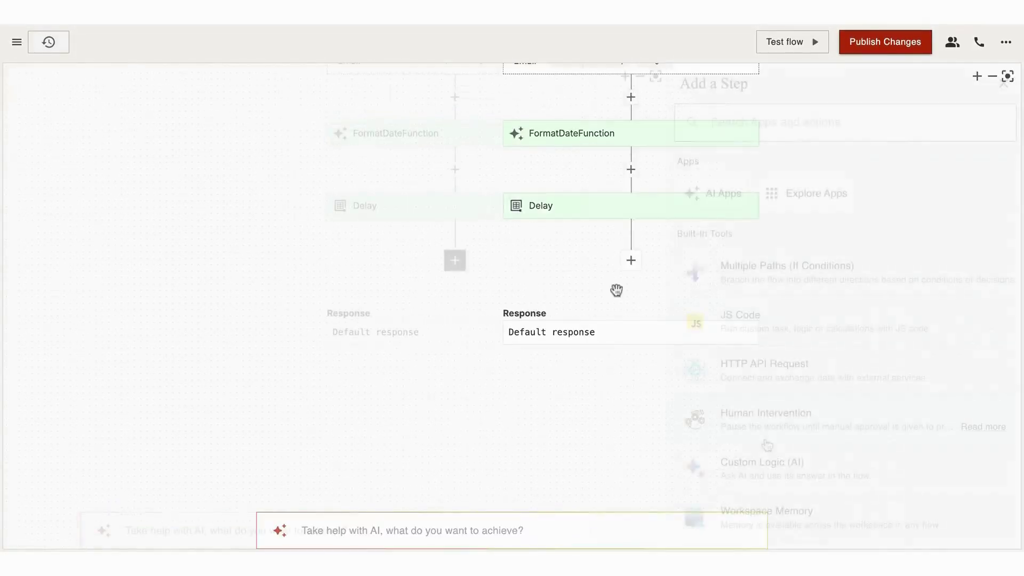
# Insert a Comment step after Delay with the note 'to understand the step'.
pyautogui.click(734, 525)
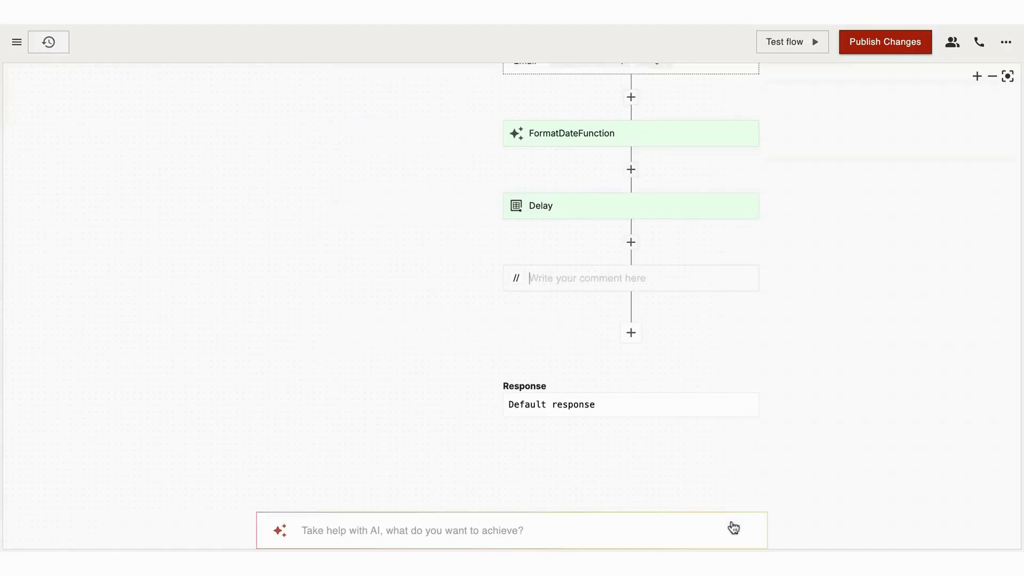
pyautogui.write('c')
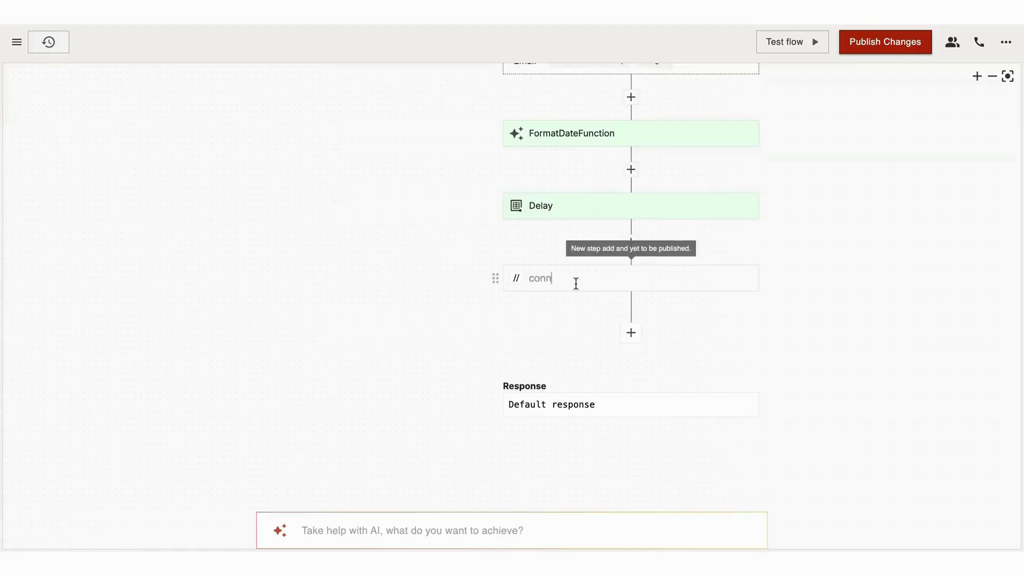
pyautogui.press('BackSpace')
pyautogui.write('to understand the step')
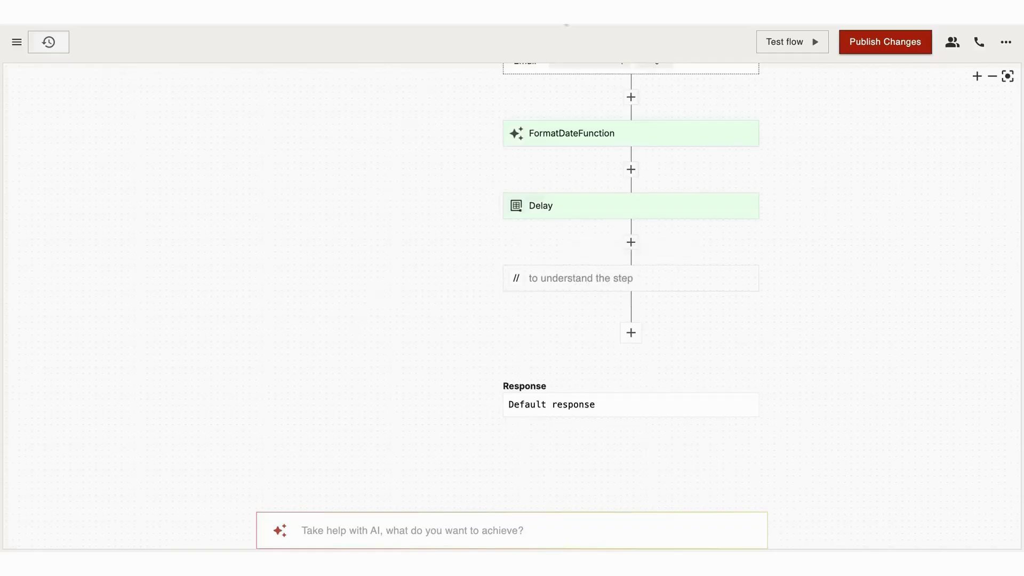
pyautogui.scroll(2, 788, 96)
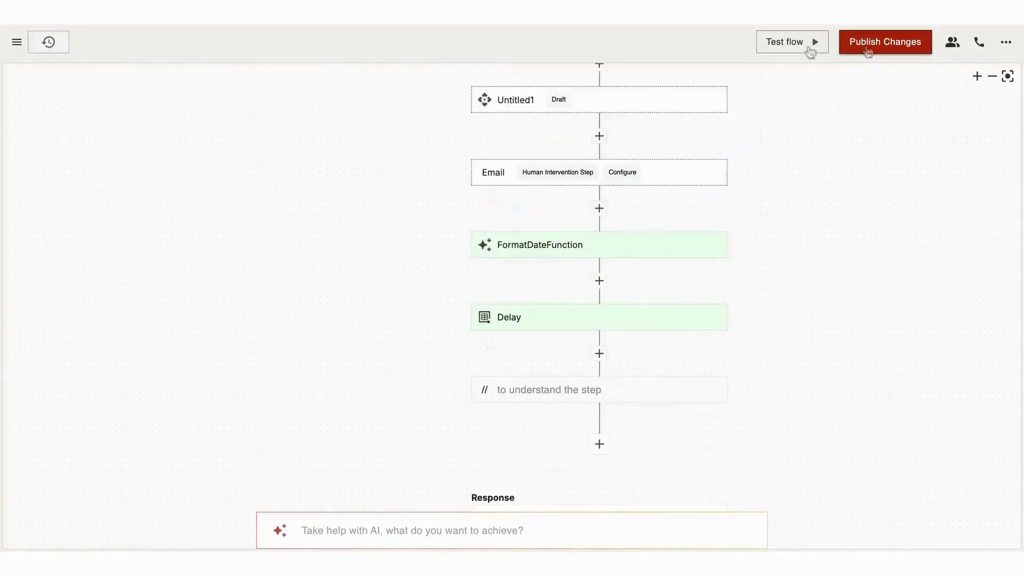
# Publish the changes via 'Ignore and publish', then show the recently modified flows menu.
pyautogui.click(896, 44)
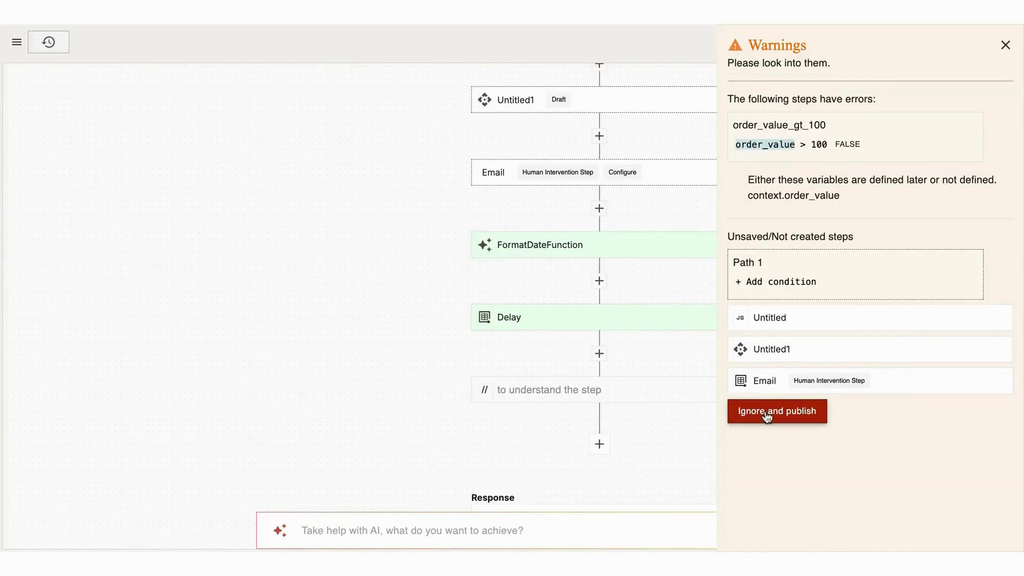
pyautogui.click(767, 414)
pyautogui.scroll(-5, 462, 361)
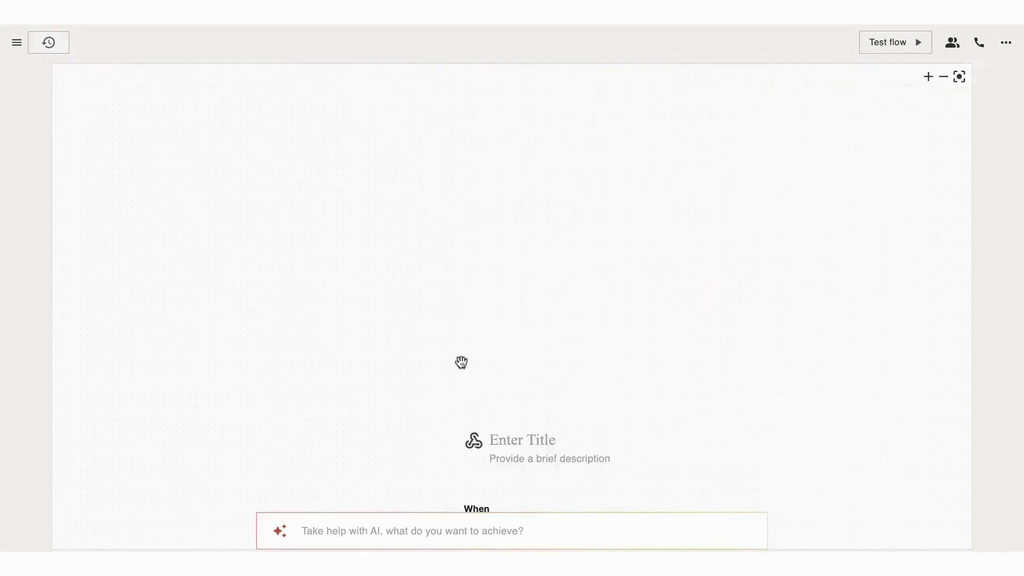
pyautogui.scroll(3, 435, 289)
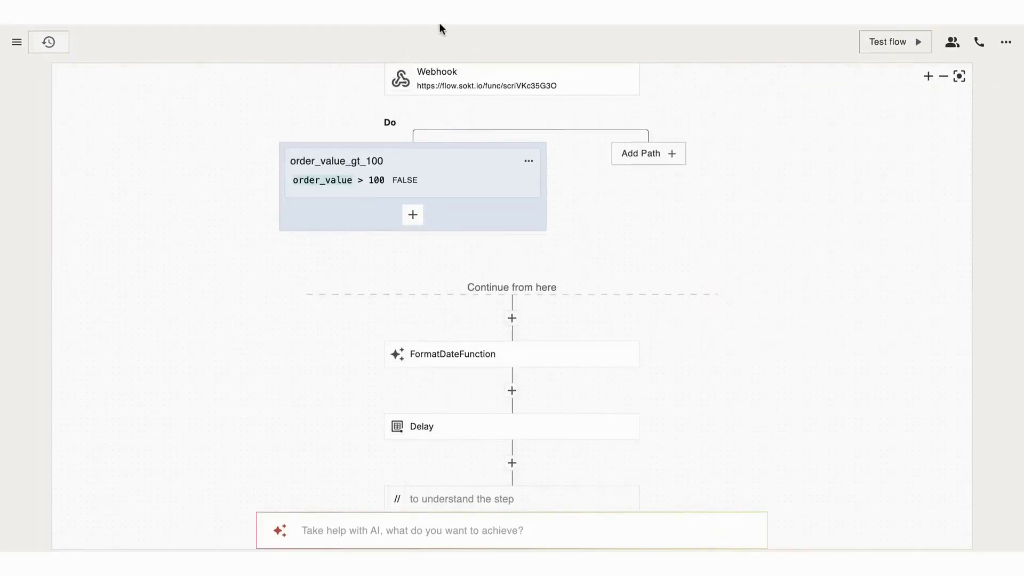
pyautogui.click(17, 42)
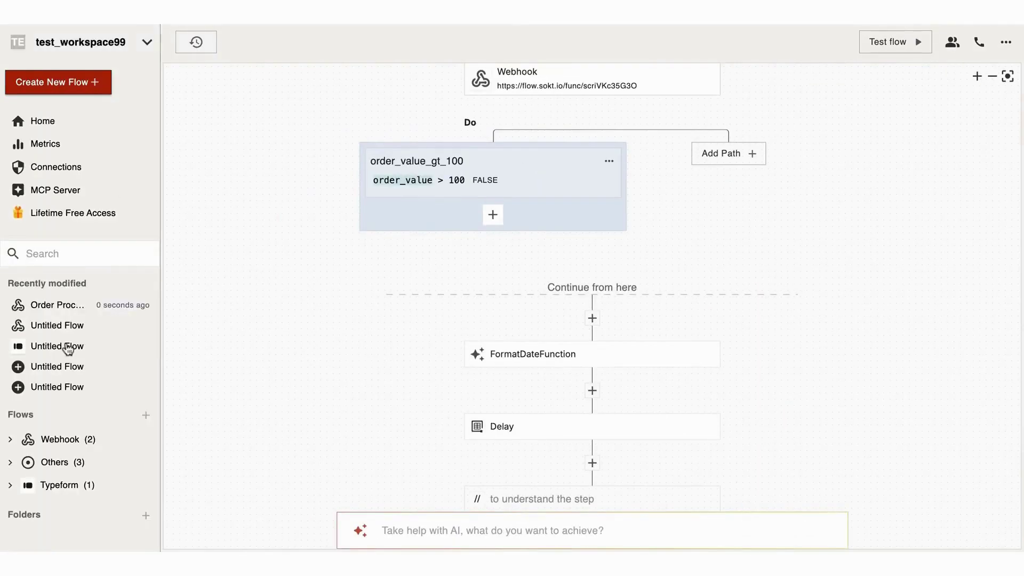